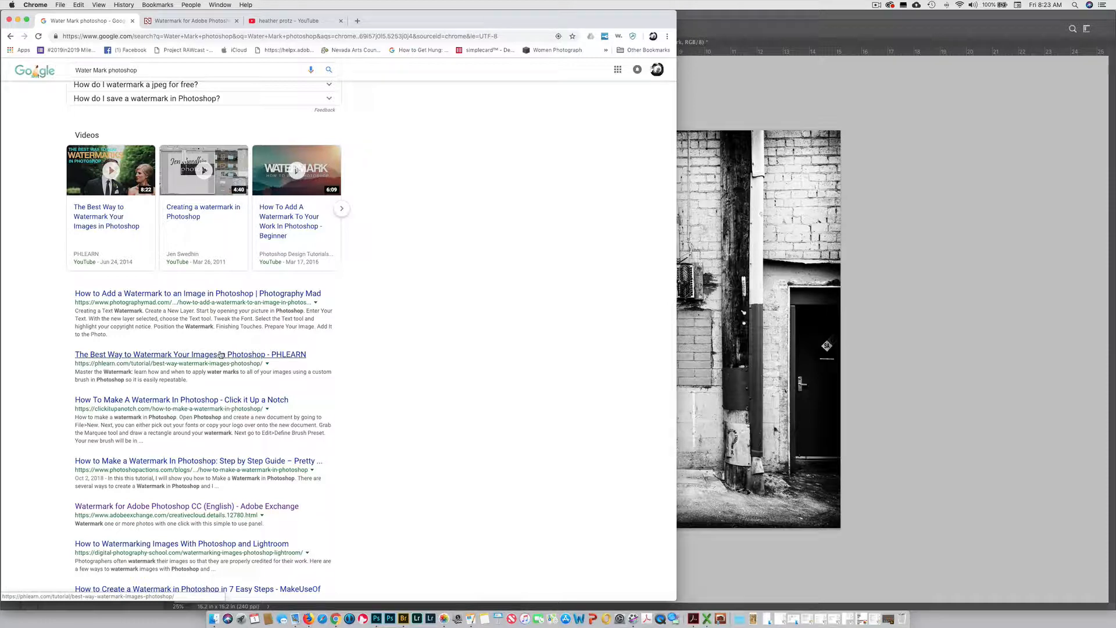
Look through the Google results for Photoshop watermarking and the Adobe Exchange page for the Watermark for Adobe Photoshop CC extension
scroll(221, 355, "down", 3)
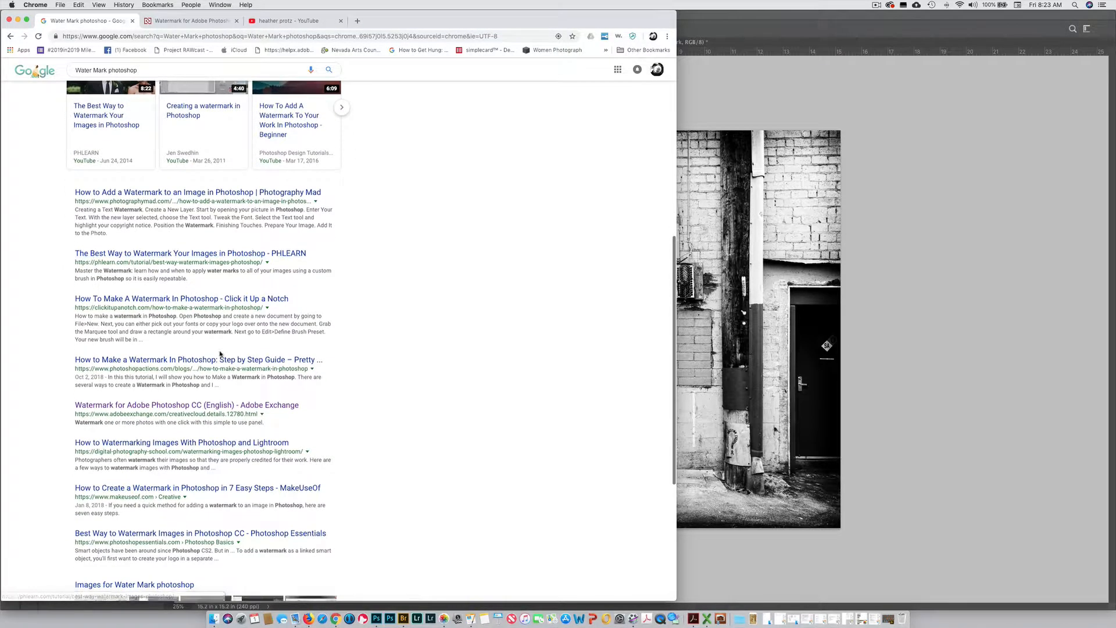
scroll(221, 353, "down", 4)
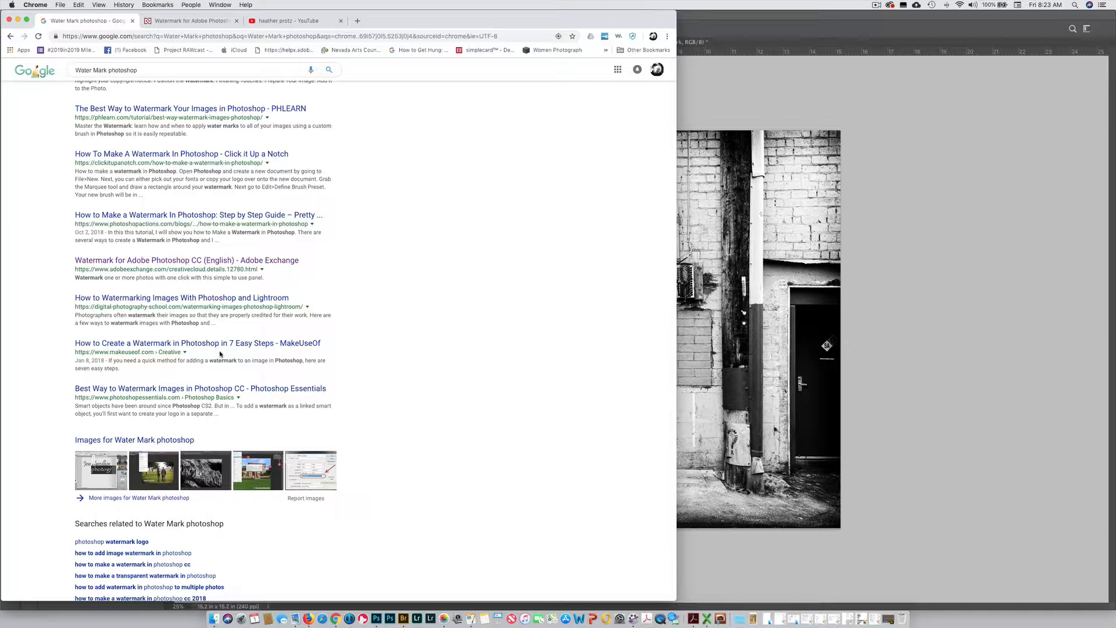
scroll(409, 381, "up", 9)
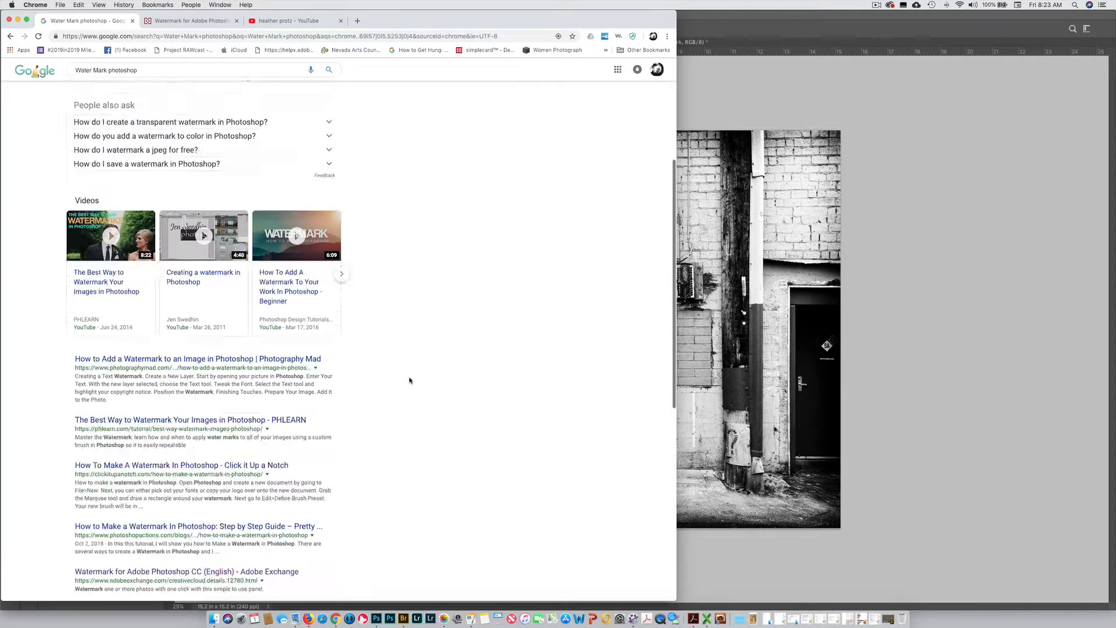
scroll(409, 381, "up", 5)
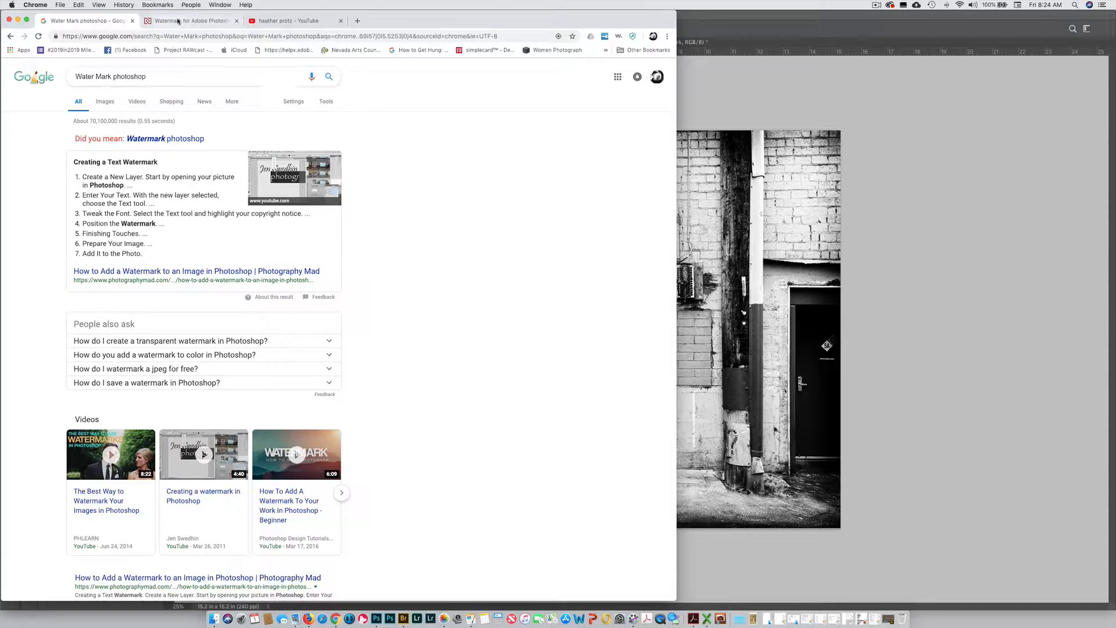
left_click(179, 22)
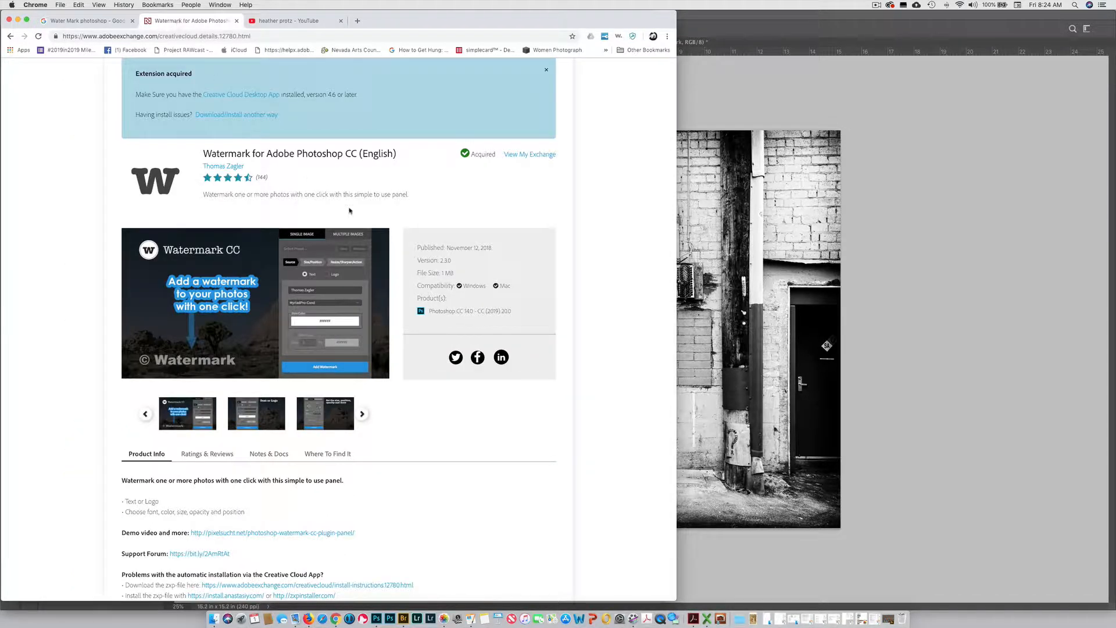
scroll(359, 217, "up", 3)
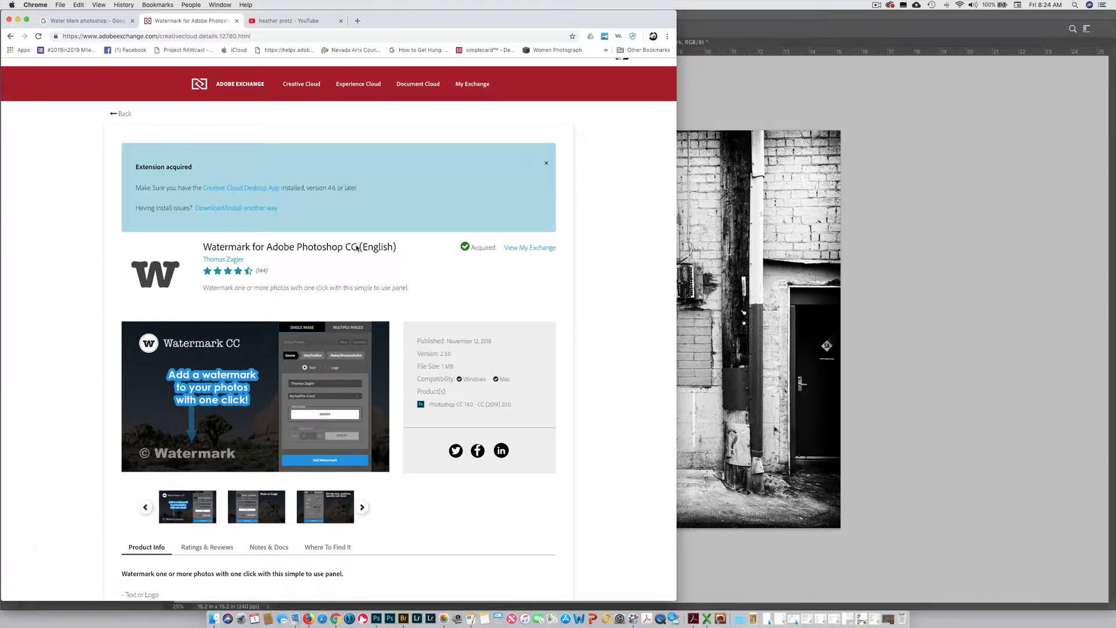
scroll(355, 246, "down", 5)
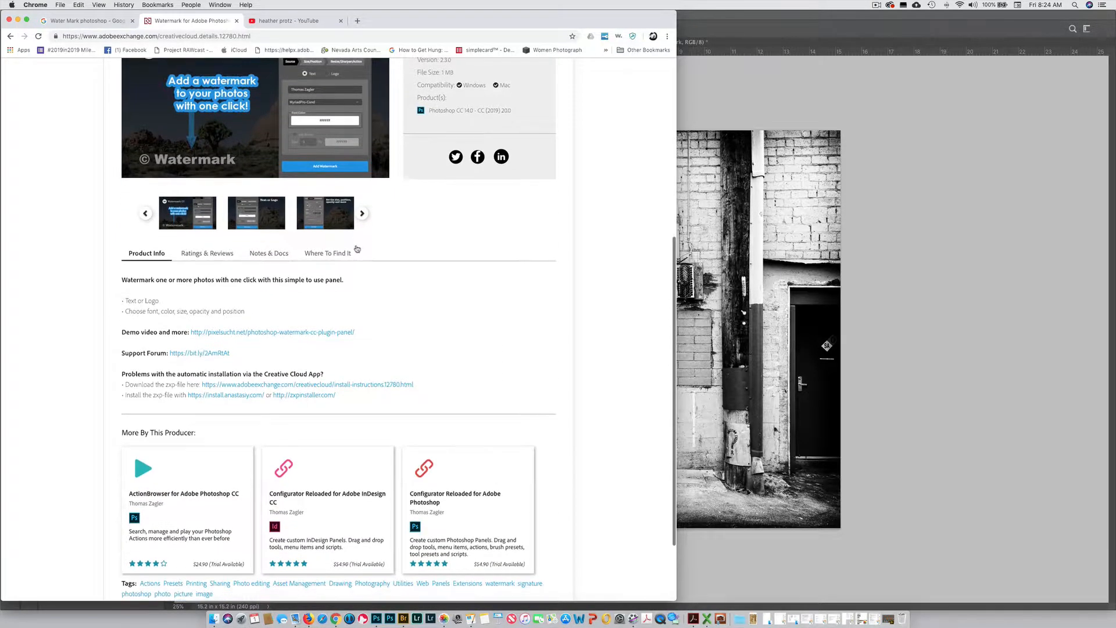
scroll(357, 246, "up", 2)
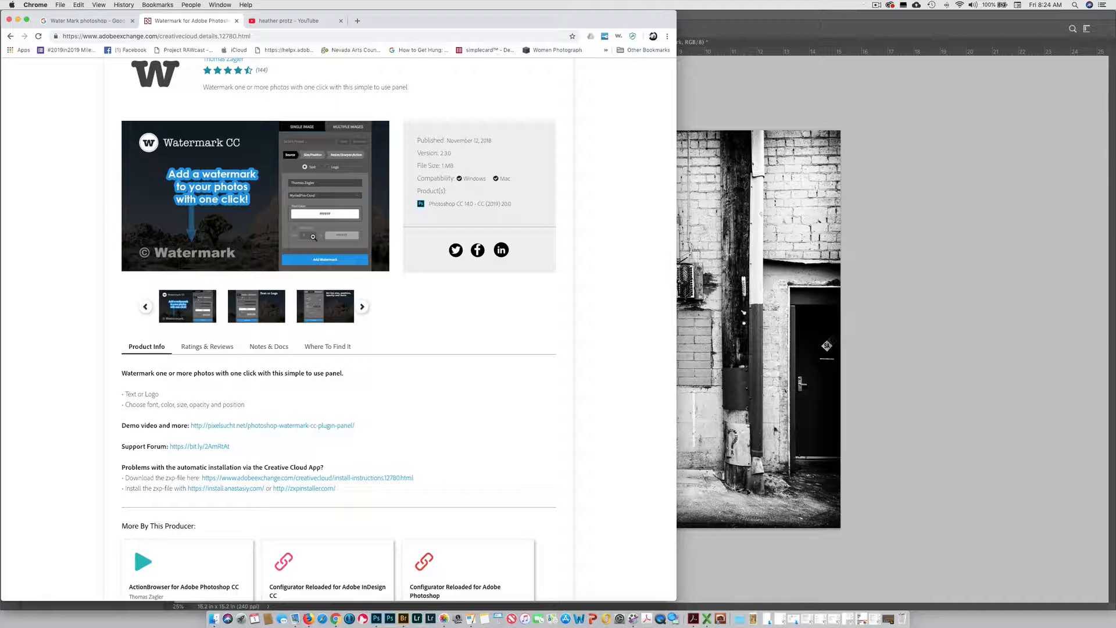
Switch to Photoshop and display the layers of DSC02490.psd together with the list of saved actions
left_click(819, 79)
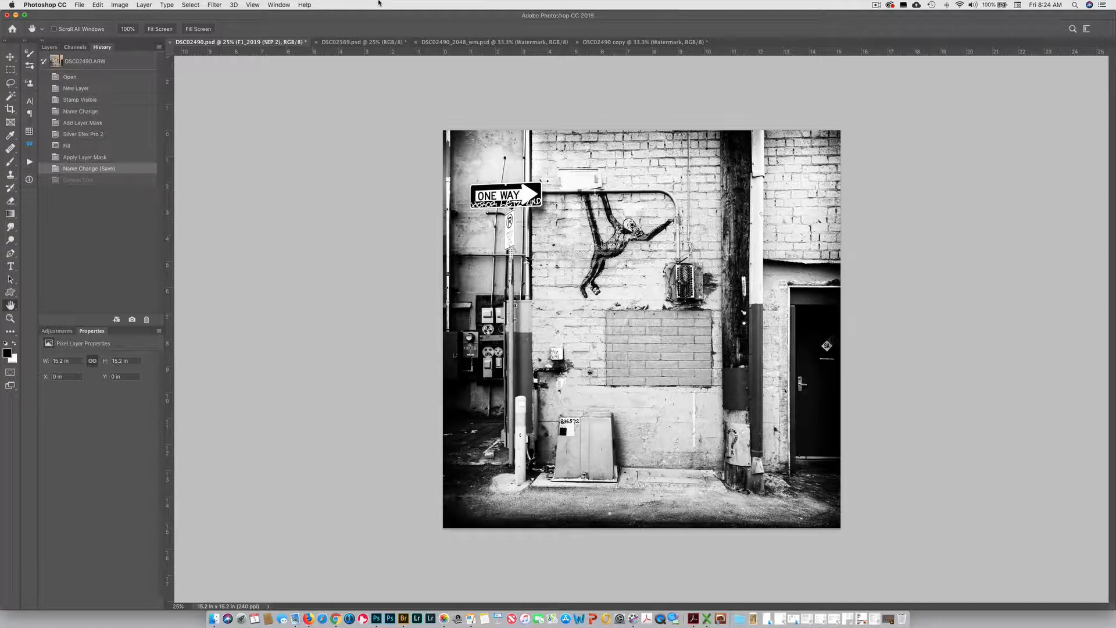
left_click(50, 46)
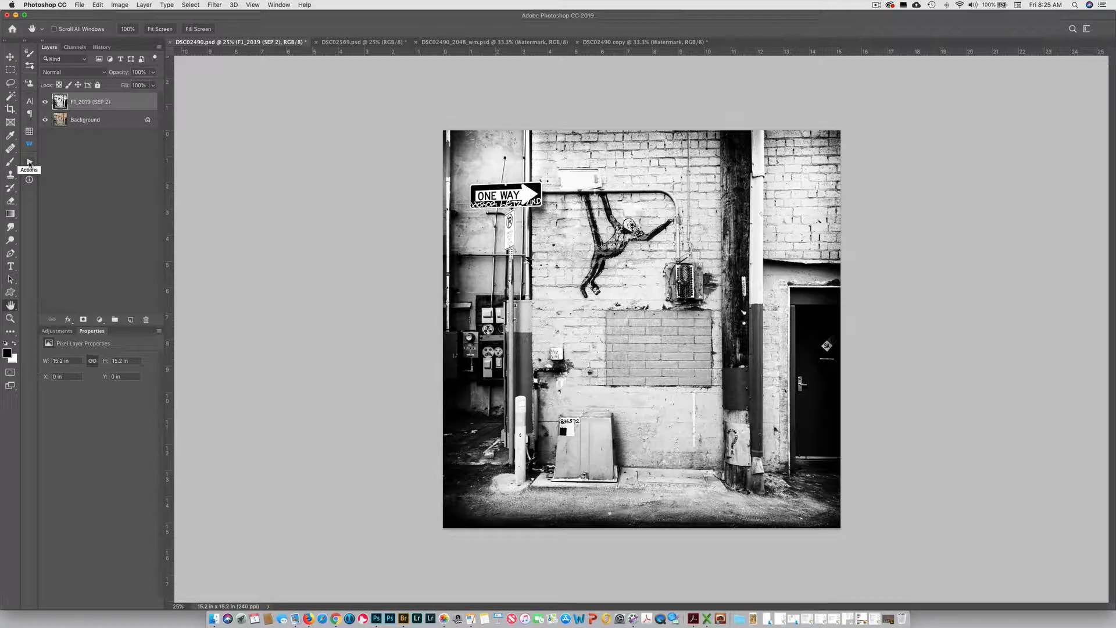
left_click(29, 163)
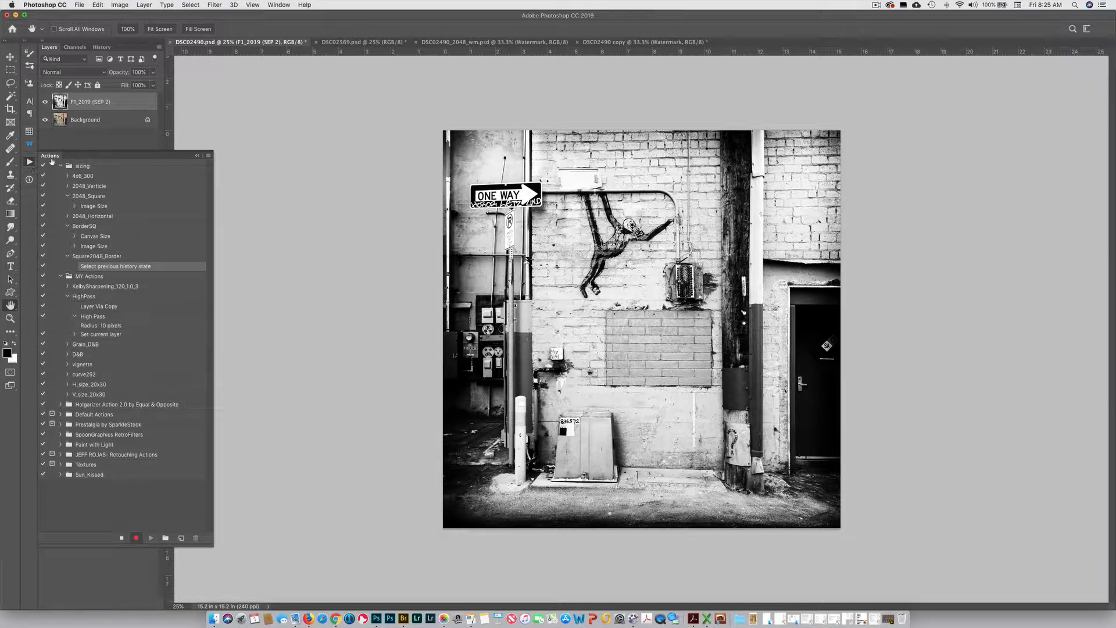
left_click(274, 5)
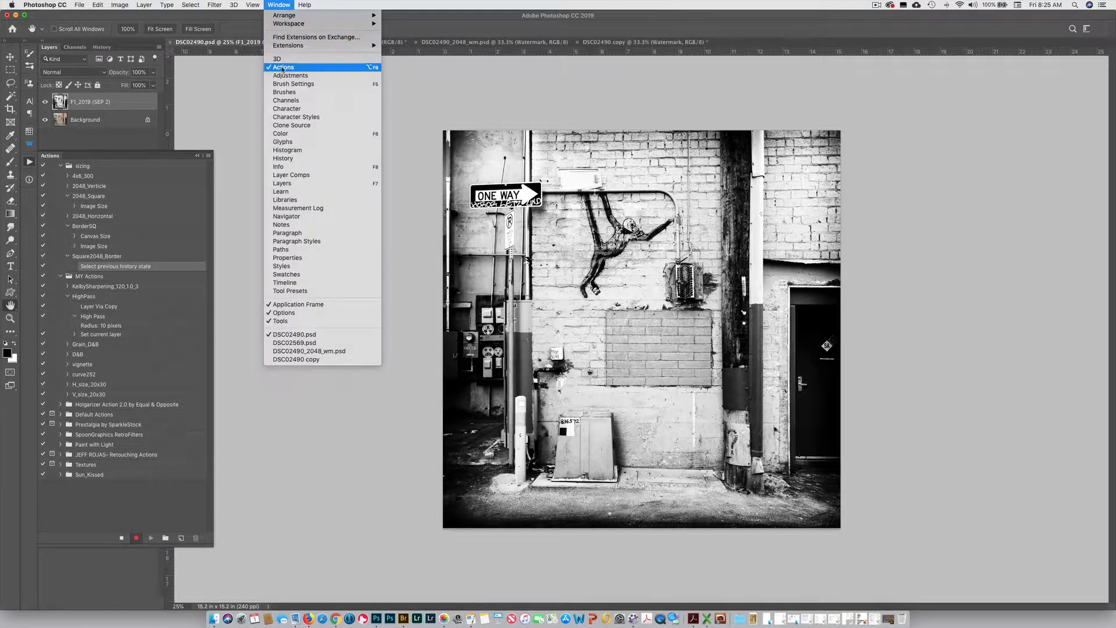
left_click(280, 4)
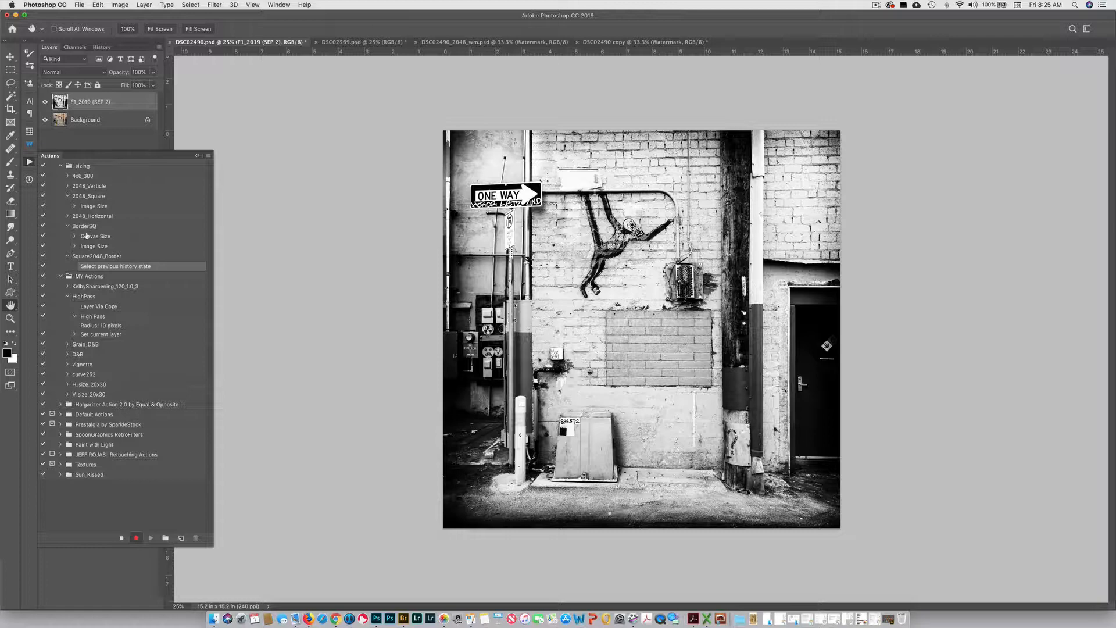
Create a new action named 2048_SqBorder in the sizing set and start recording it
left_click(84, 167)
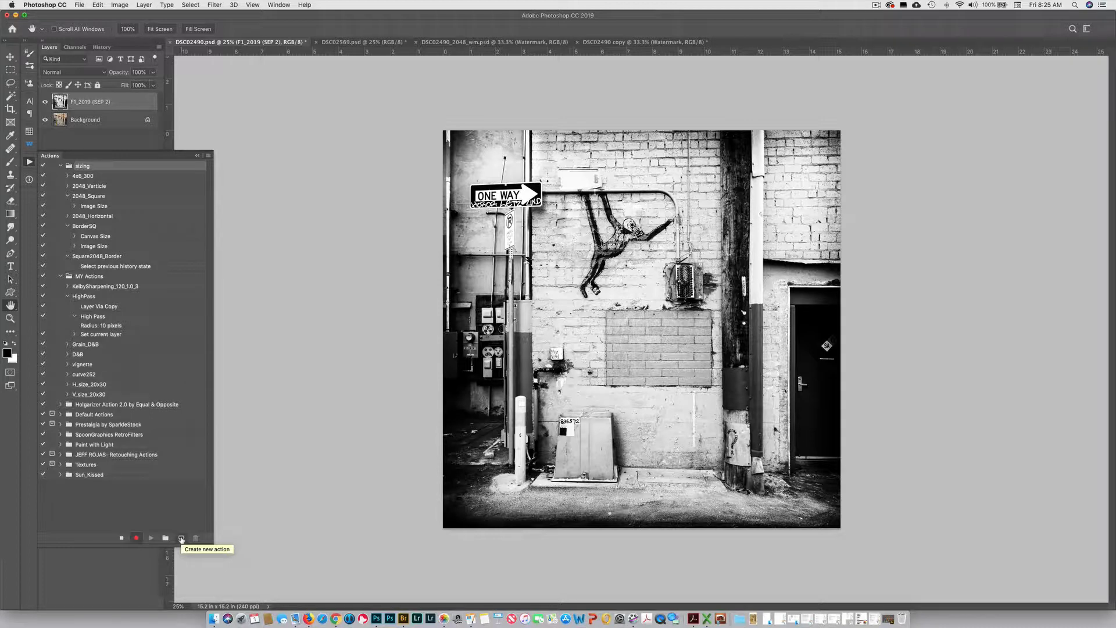
left_click(181, 539)
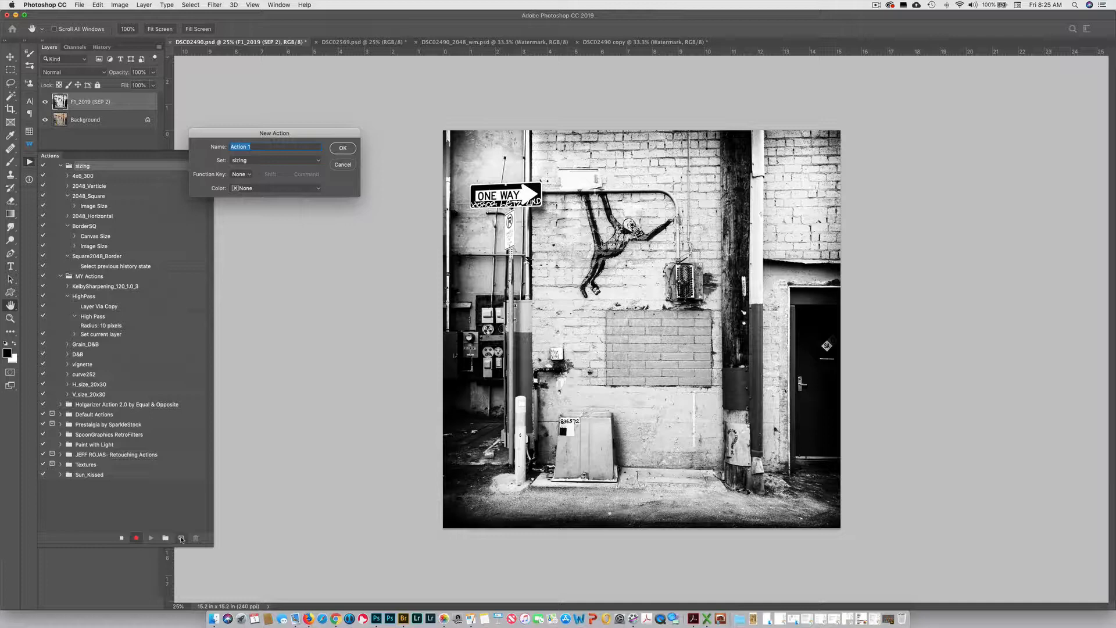
left_click(254, 146)
triple_click(254, 145)
type("a")
type("08")
key("BackSpace")
type("48SqBorder")
left_click_drag(236, 147, 227, 149)
type("2")
double_click(246, 147)
key("Left")
left_click(342, 148)
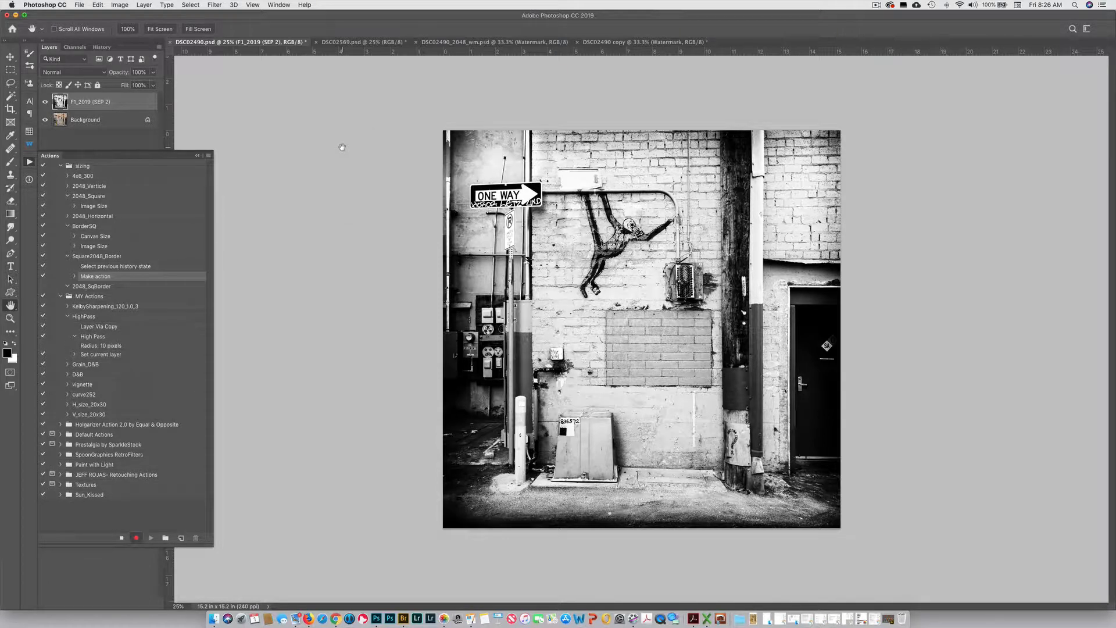
Enlarge the canvas by a relative 1 inch in width and height, with a white extension color
left_click(121, 5)
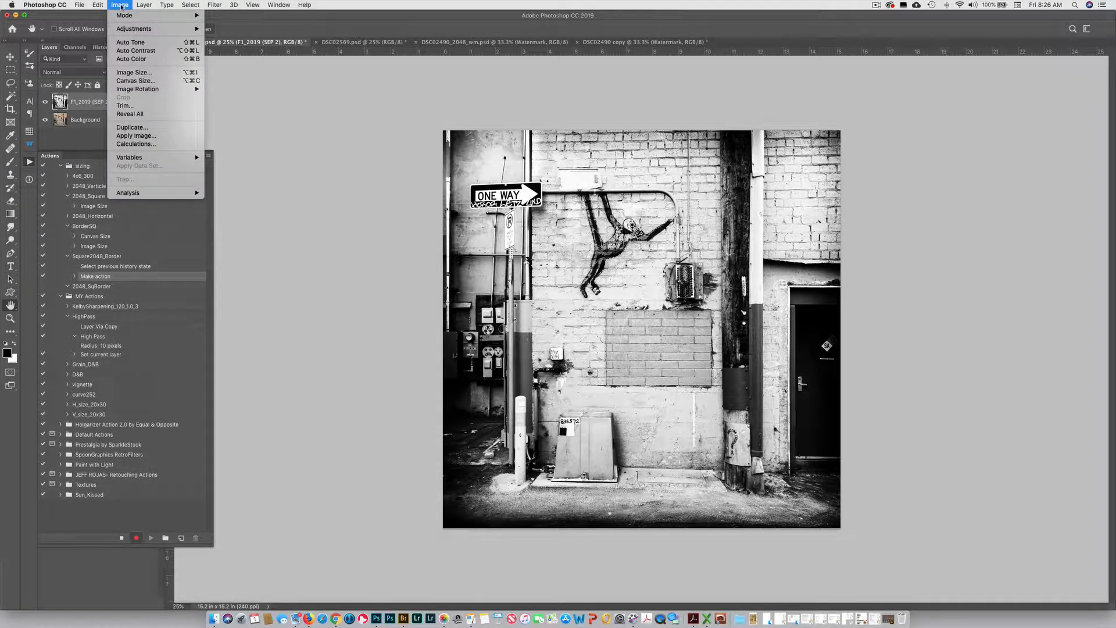
left_click(148, 82)
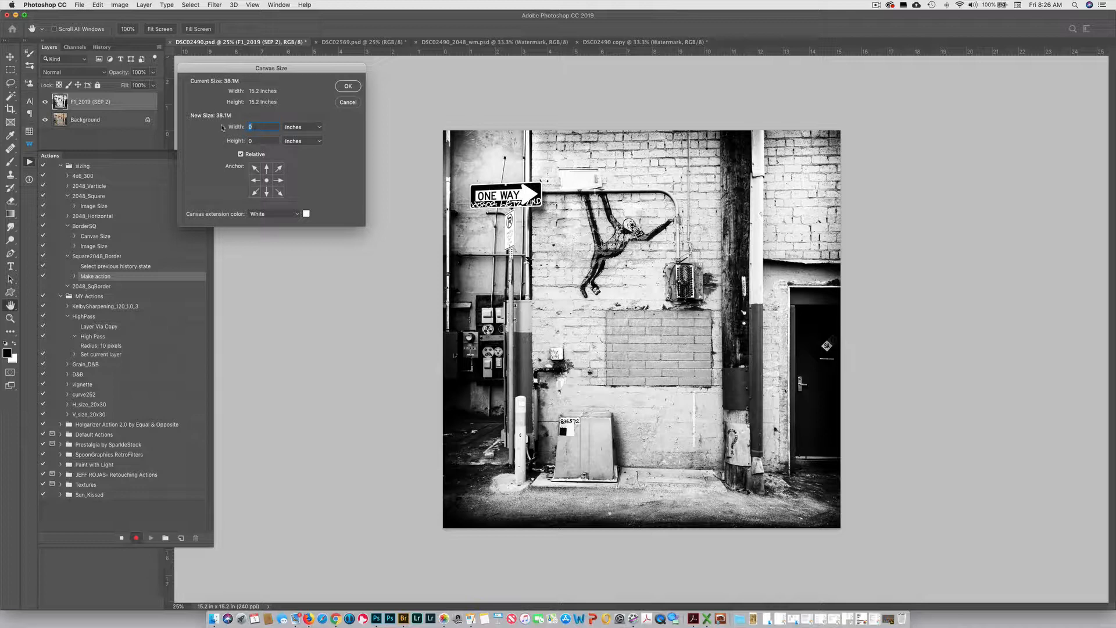
key("Tab")
left_click(264, 214)
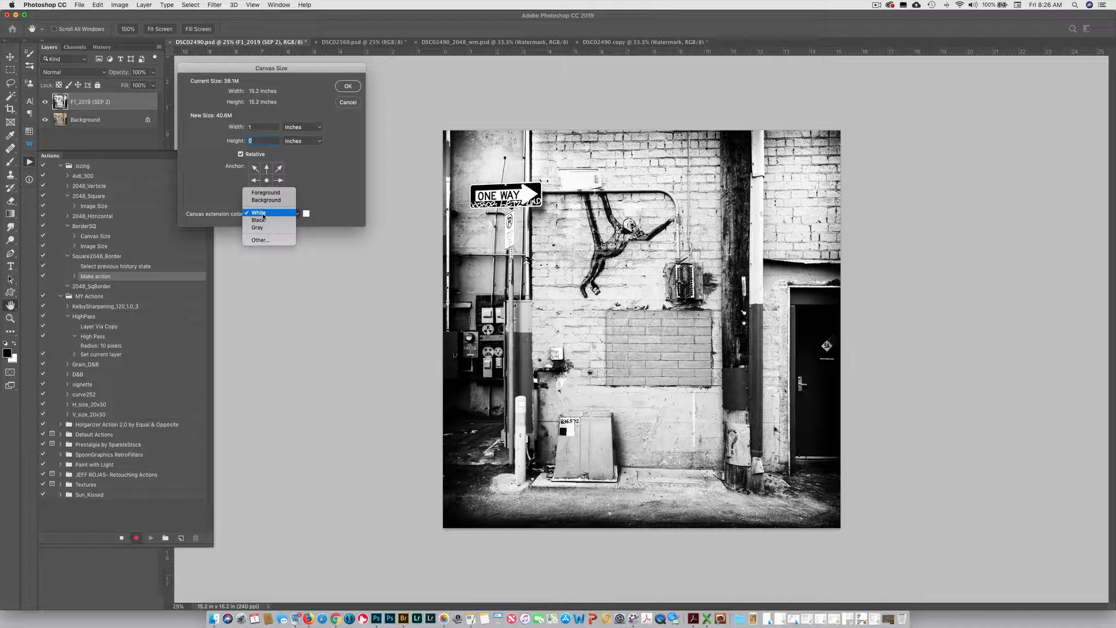
left_click(263, 216)
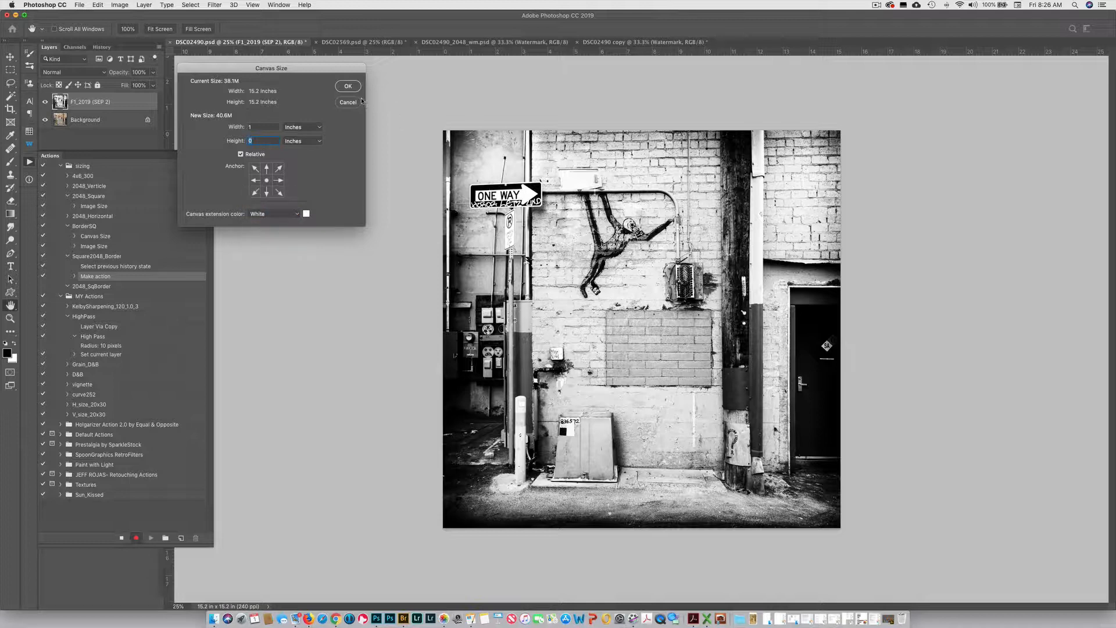
type("1")
left_click(348, 87)
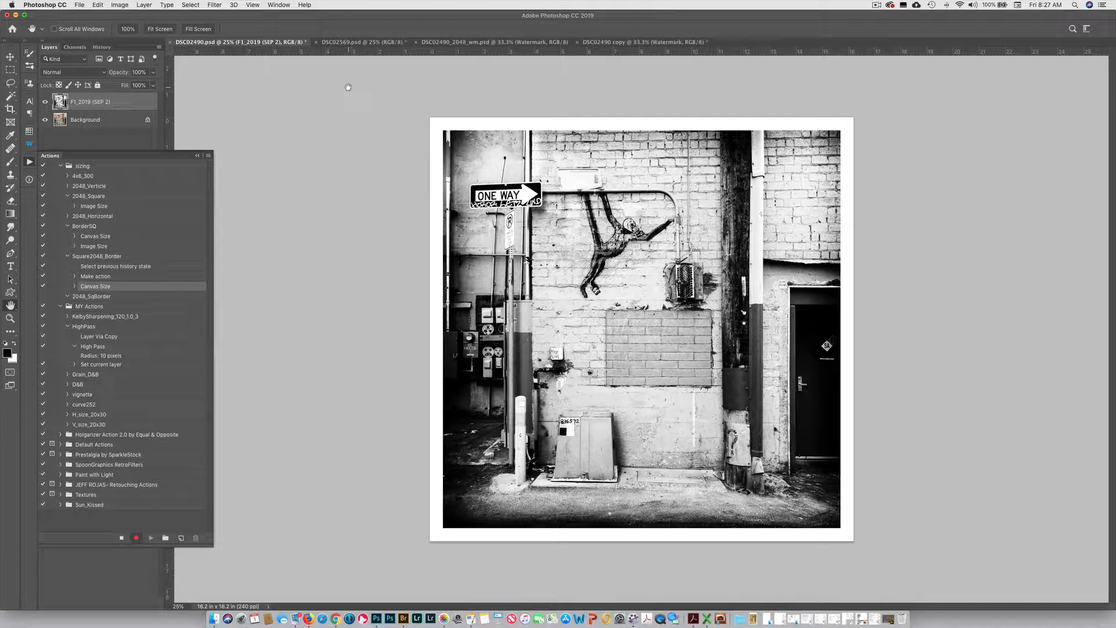
Resize the bordered image to 2048 x 2048 pixels and stop recording the action
left_click(120, 6)
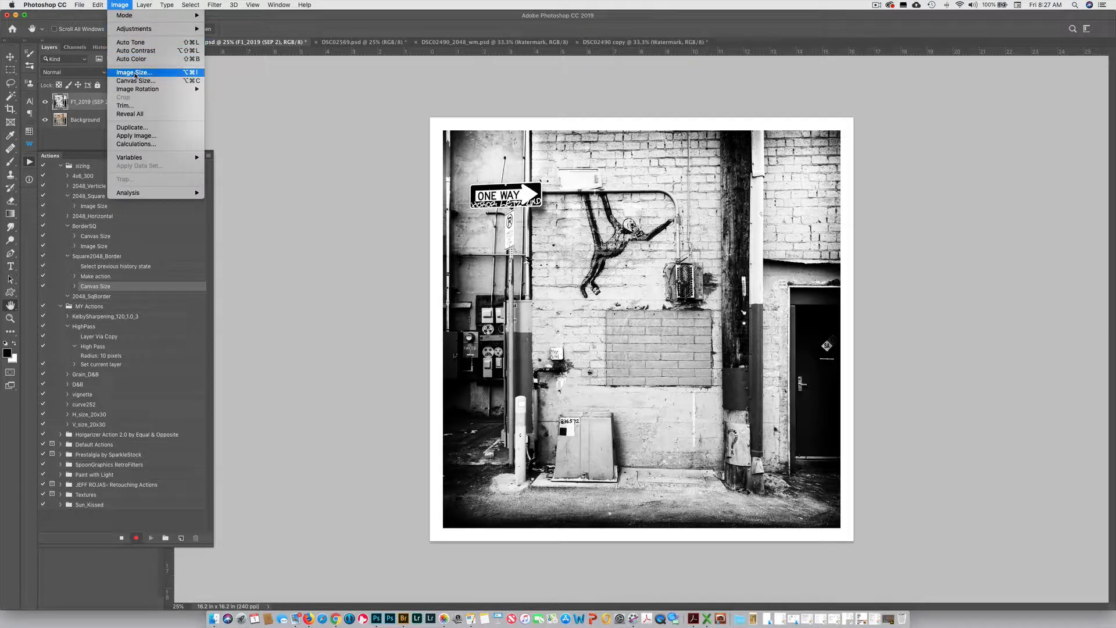
left_click(134, 73)
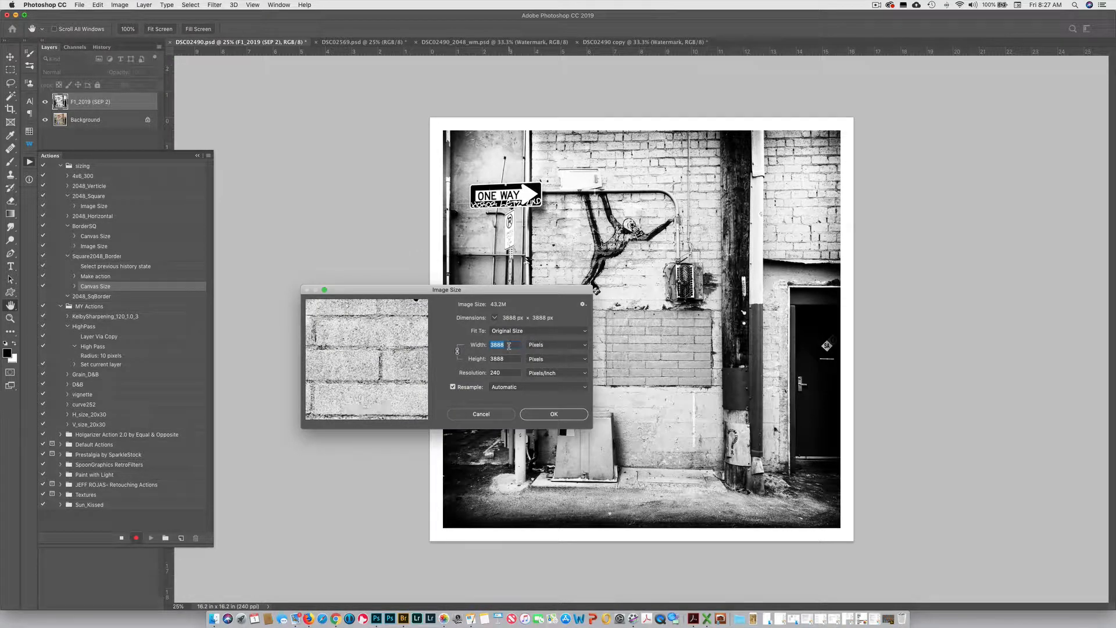
type("20")
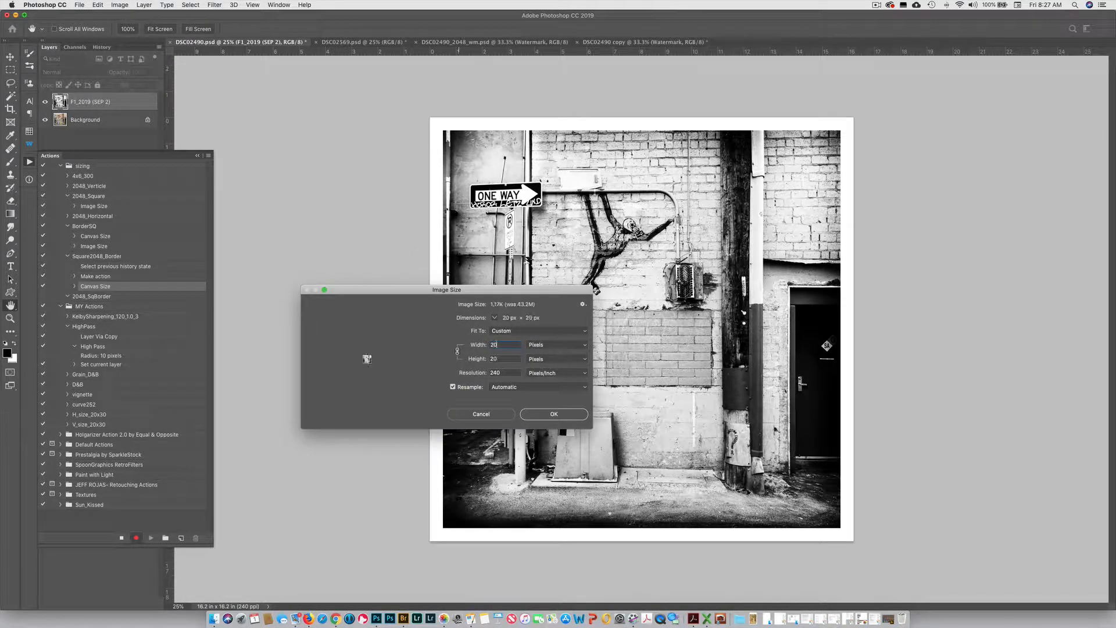
type("48")
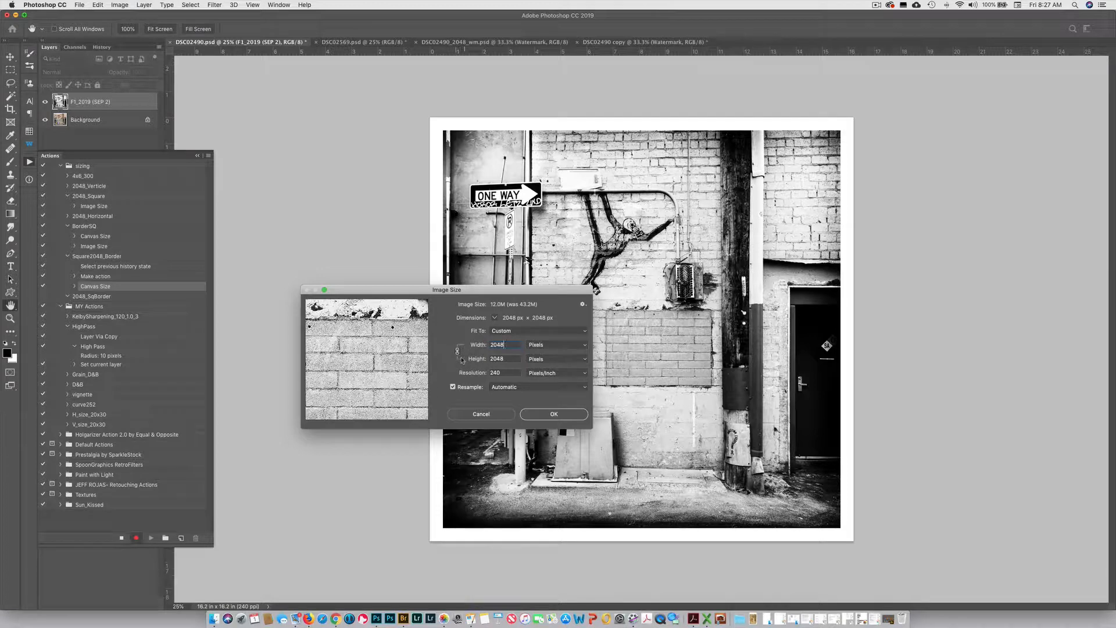
left_click(547, 414)
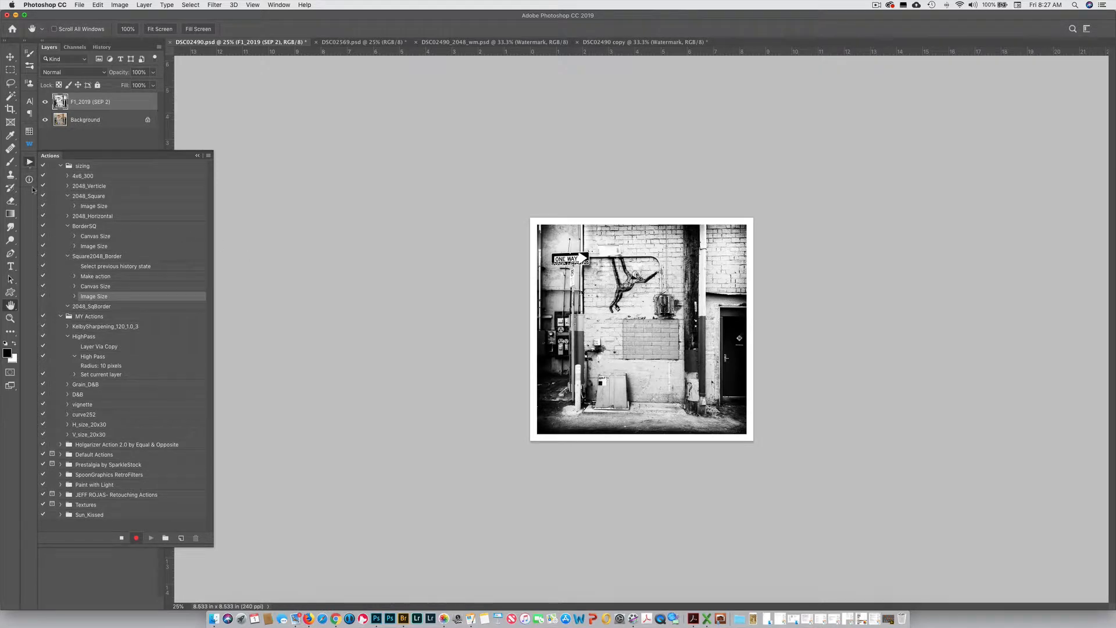
left_click(121, 538)
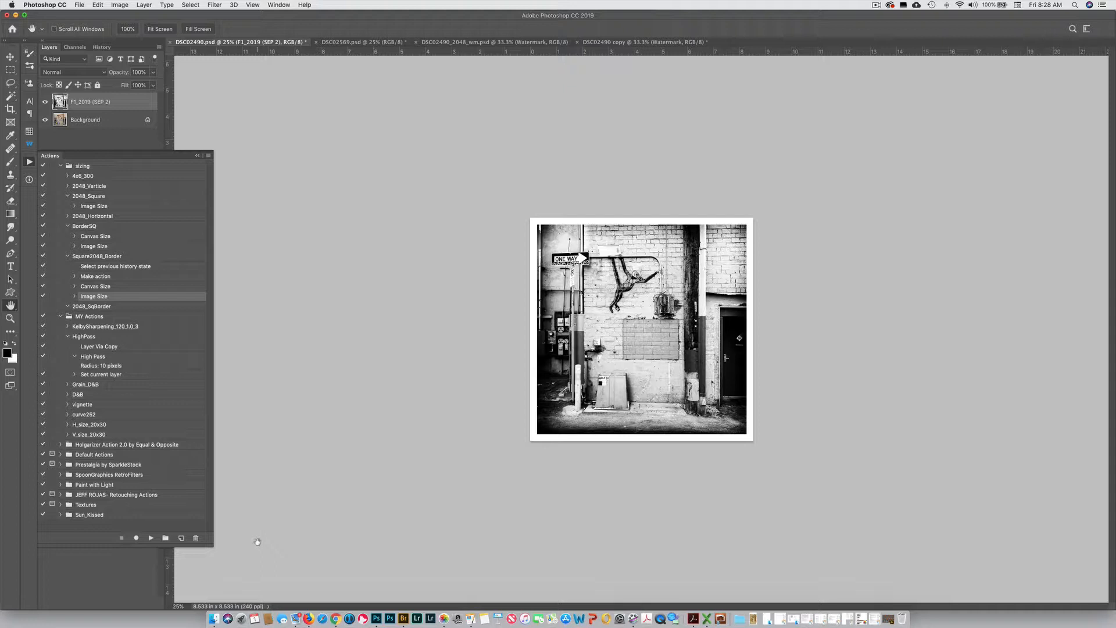
Hide the actions list and open the Watermark CC extension, looking at its multiple-images mode before returning to single-image mode
left_click(28, 162)
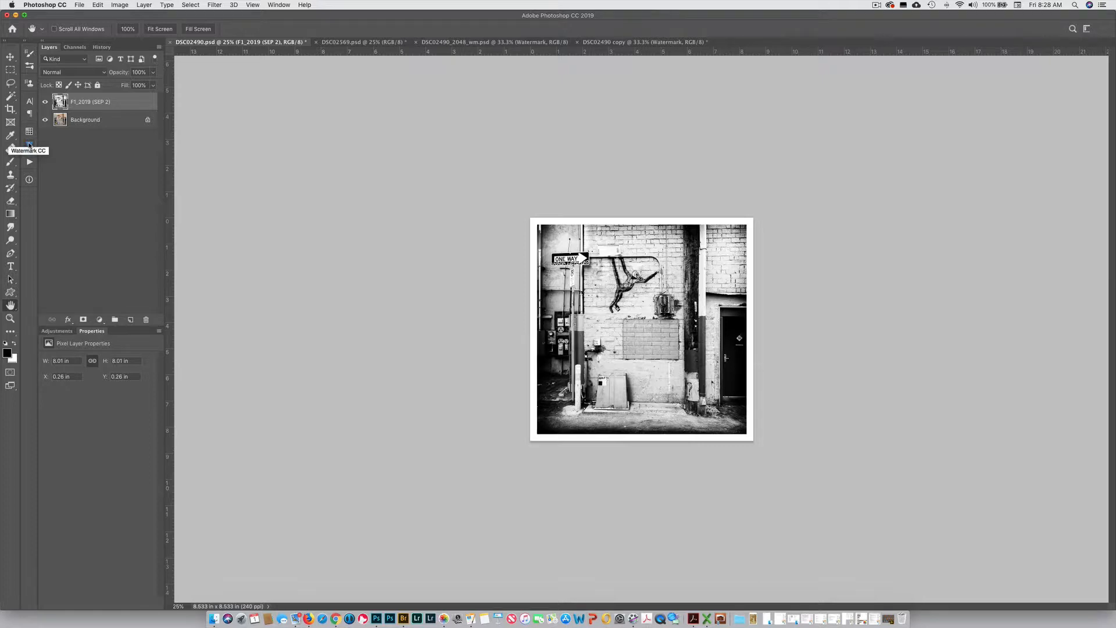
left_click(29, 145)
left_click(31, 144)
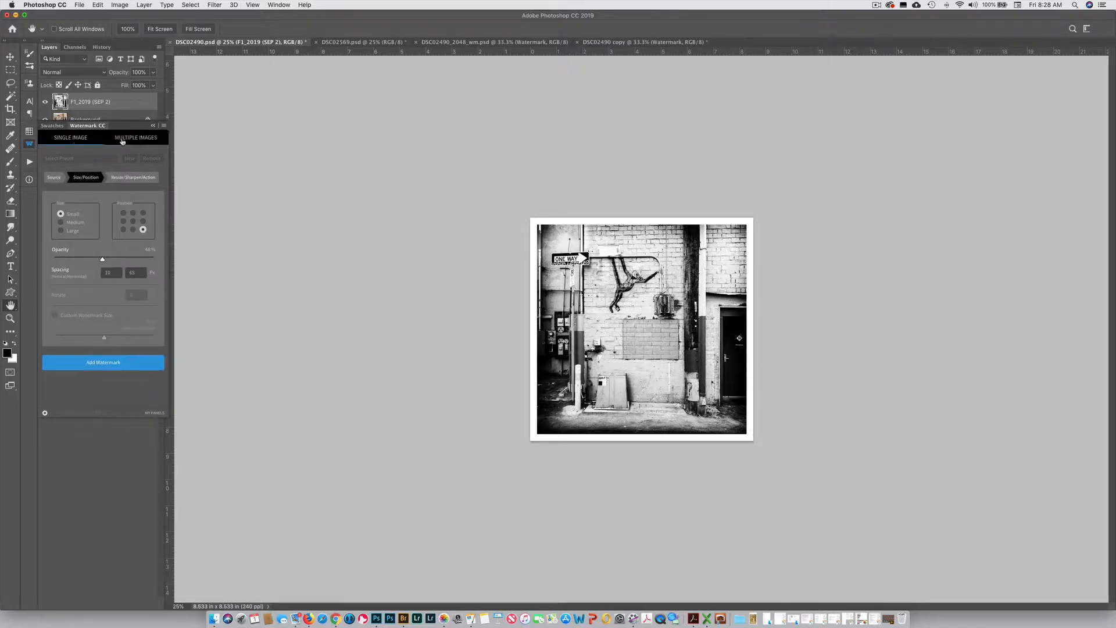
left_click(129, 138)
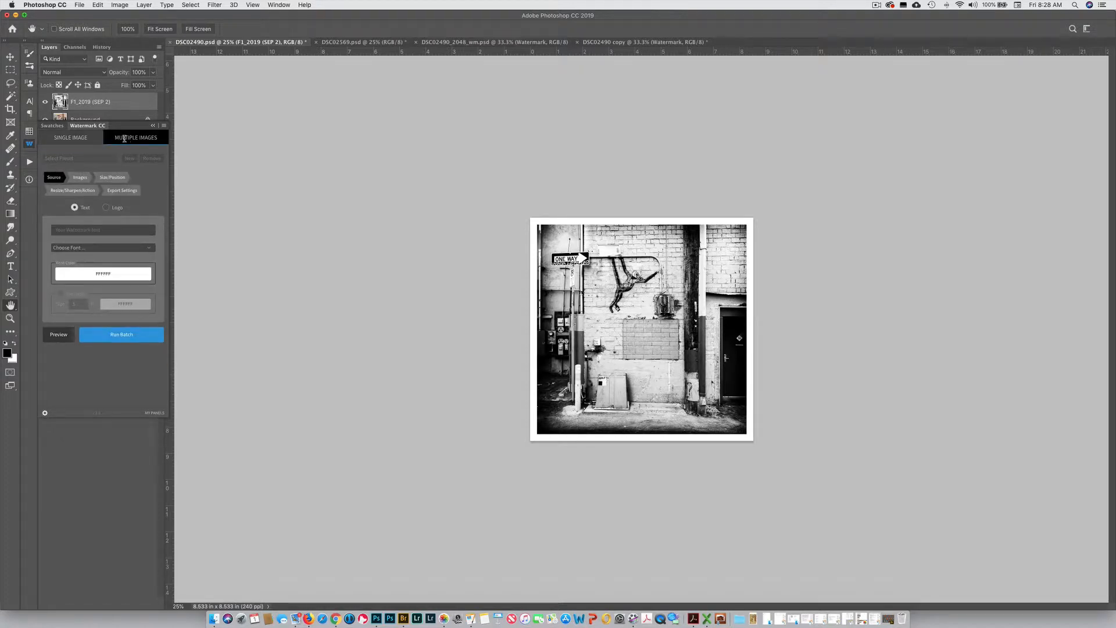
left_click(80, 139)
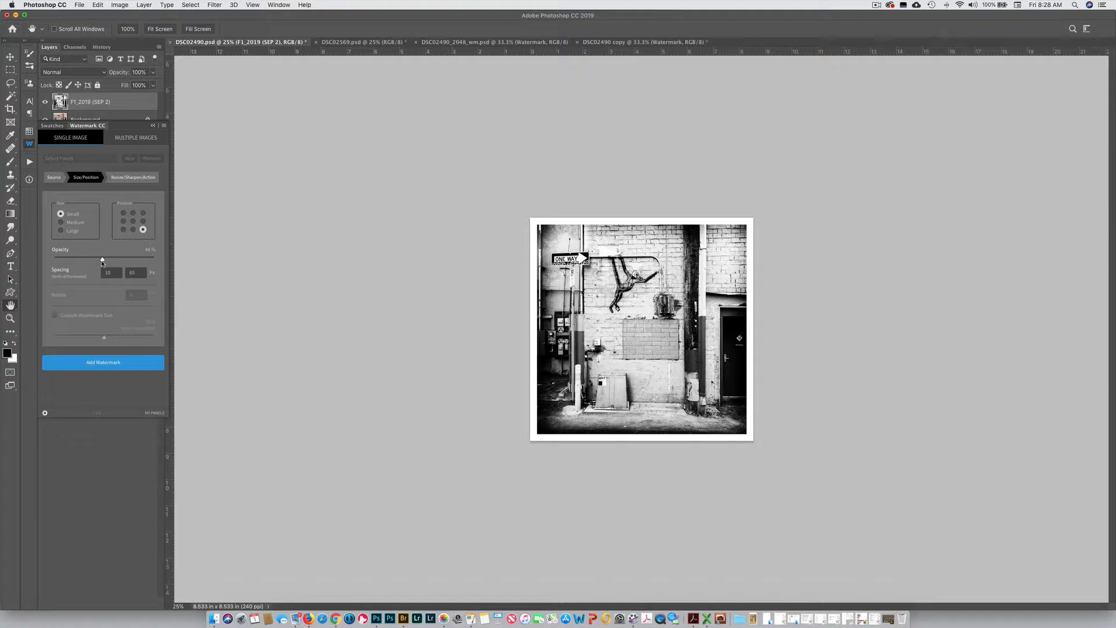
Set the watermark opacity to about 52%, review the watermark text and font choices, and return to the size and position settings
left_click_drag(151, 260, 106, 262)
left_click(51, 178)
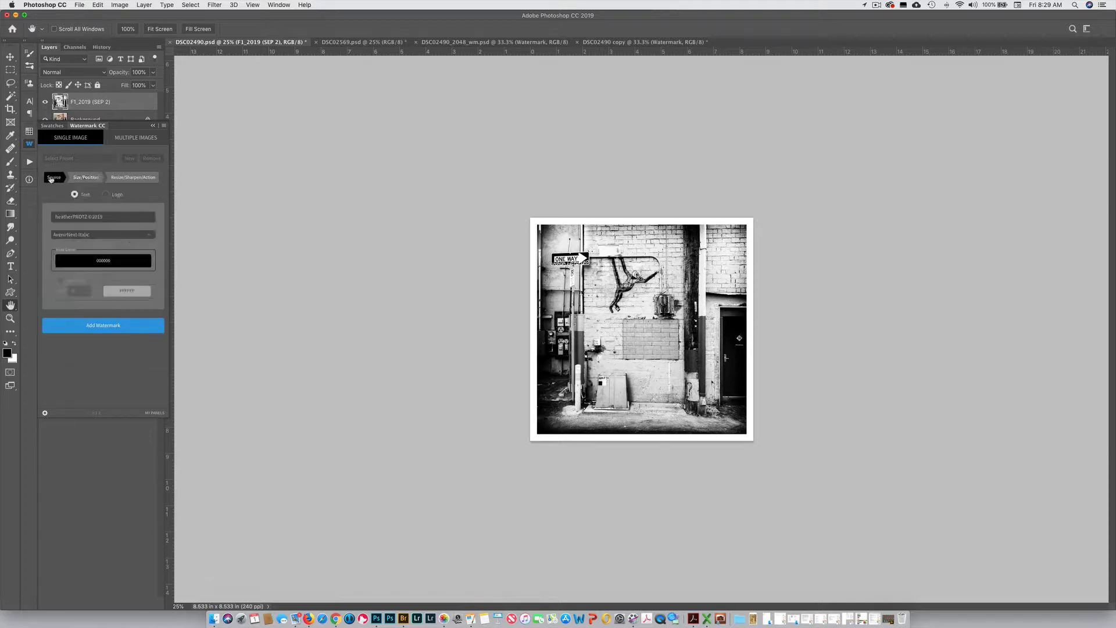
left_click(103, 232)
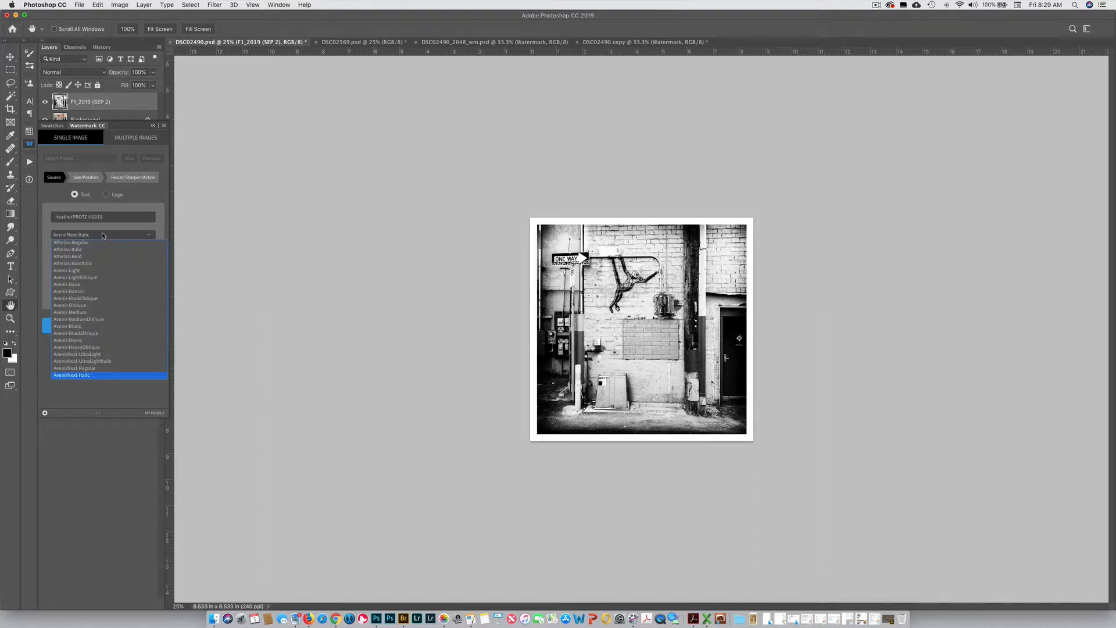
left_click(103, 234)
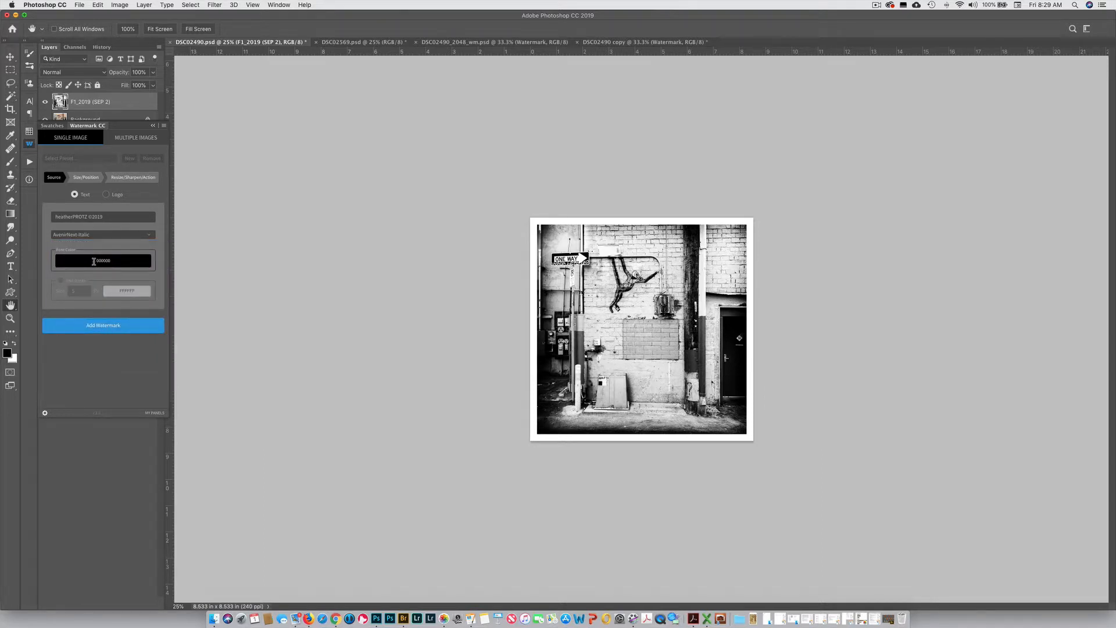
left_click(91, 180)
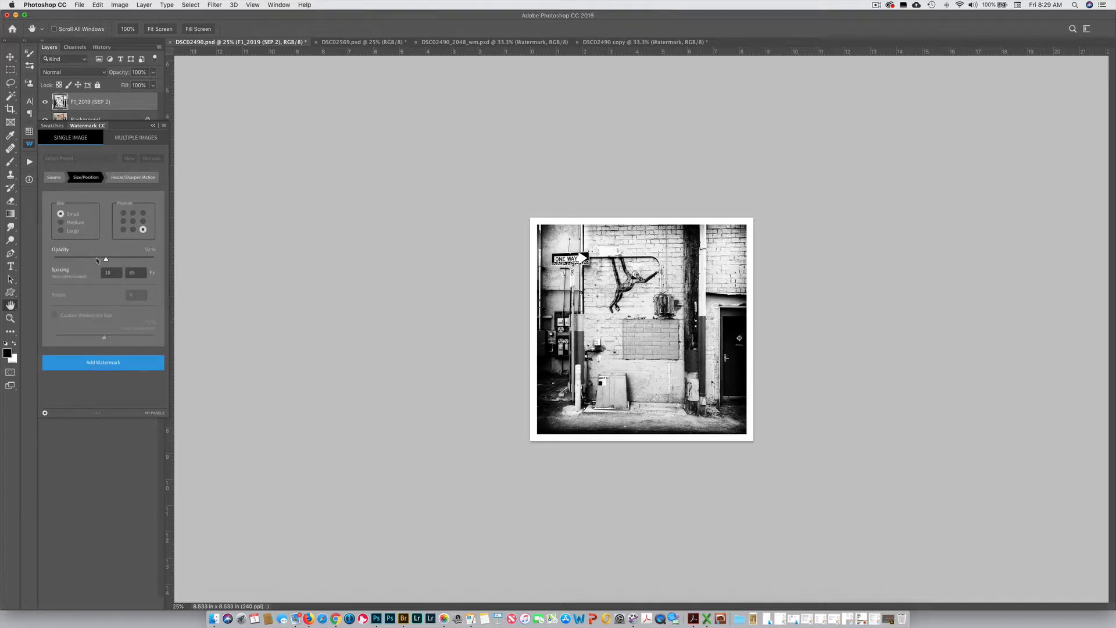
Set the watermark opacity to 50%, add the watermark to the bordered image, and compare the original with the watermarked copy
mouse_move(96, 260)
left_mouse_down()
mouse_move(138, 259)
mouse_move(105, 259)
left_mouse_up()
left_click(103, 363)
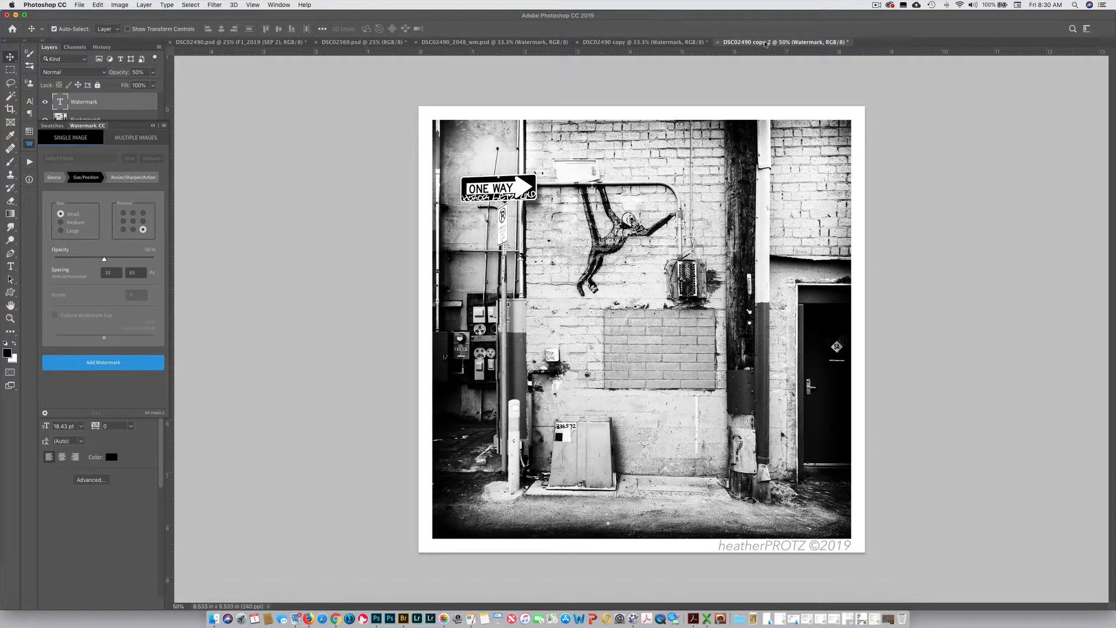
left_click(250, 43)
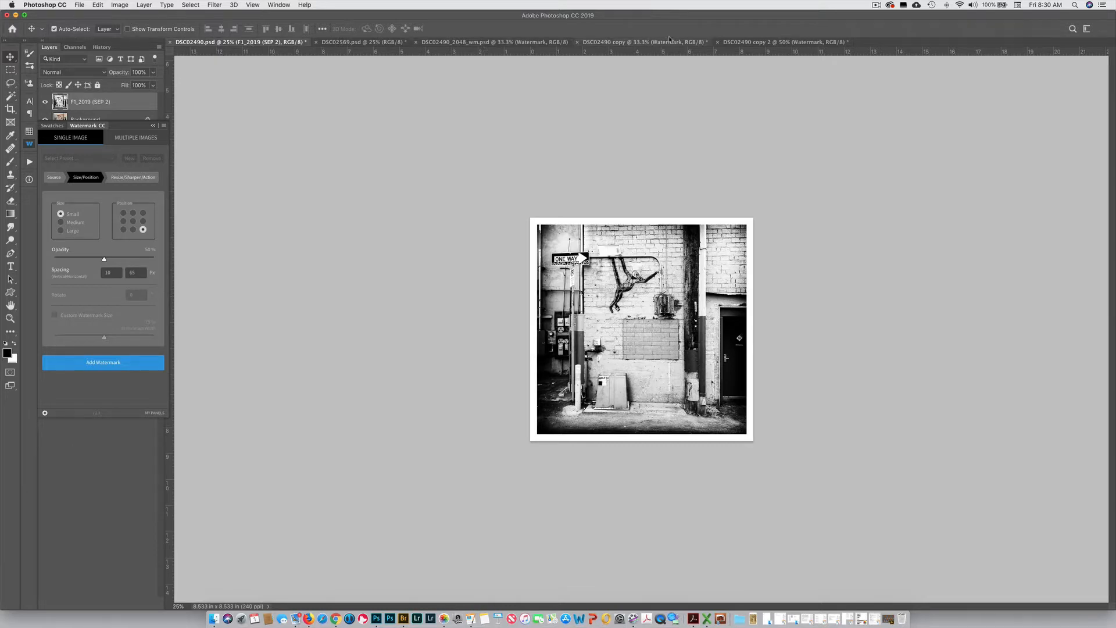
left_click(742, 43)
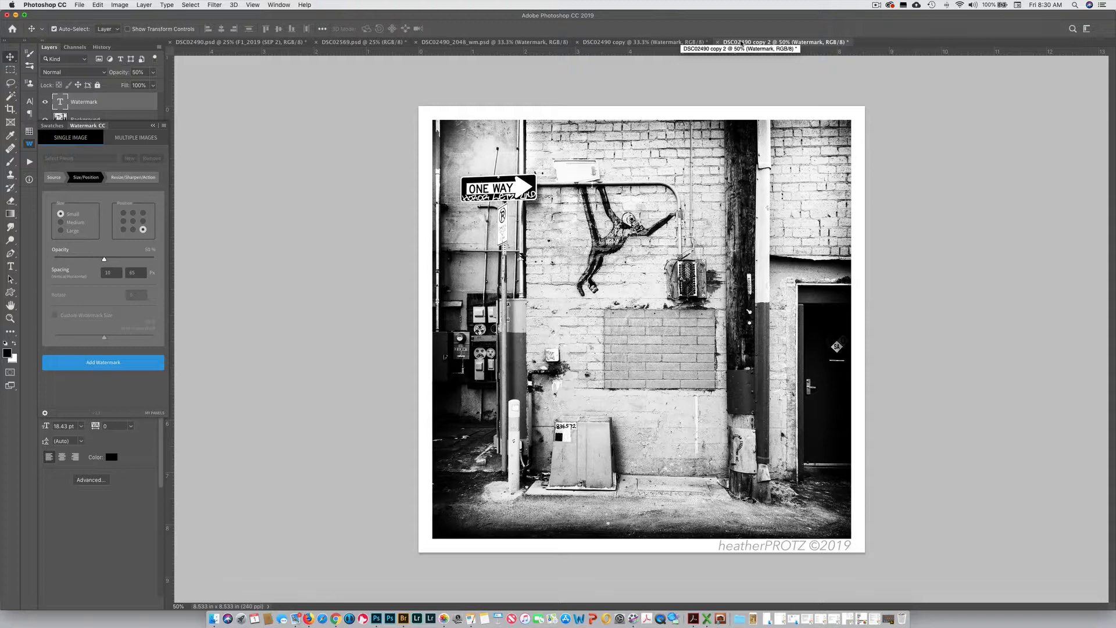
Try to save the watermarked copy as a JPEG named DSC02490_2048_WM, declining to replace the existing file
key("super+shift+s")
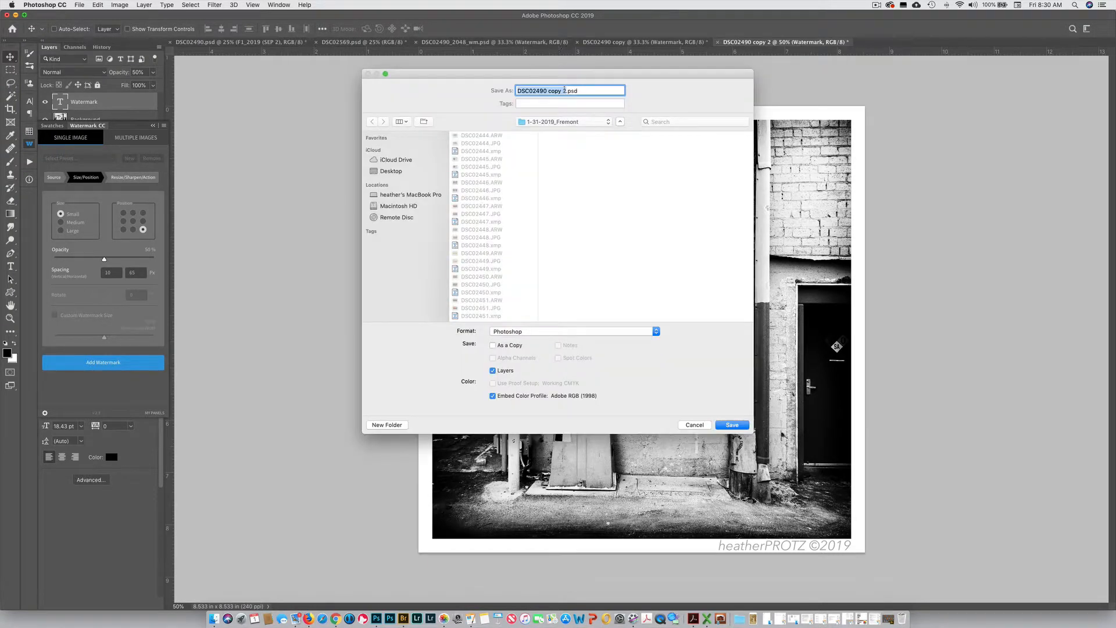
left_click(565, 90)
key("BackSpace")
key("BackSpace")
key("BackSpace")
key("BackSpace")
key("BackSpace")
key("BackSpace")
key("BackSpace")
type("_2048_WM")
left_click(586, 331)
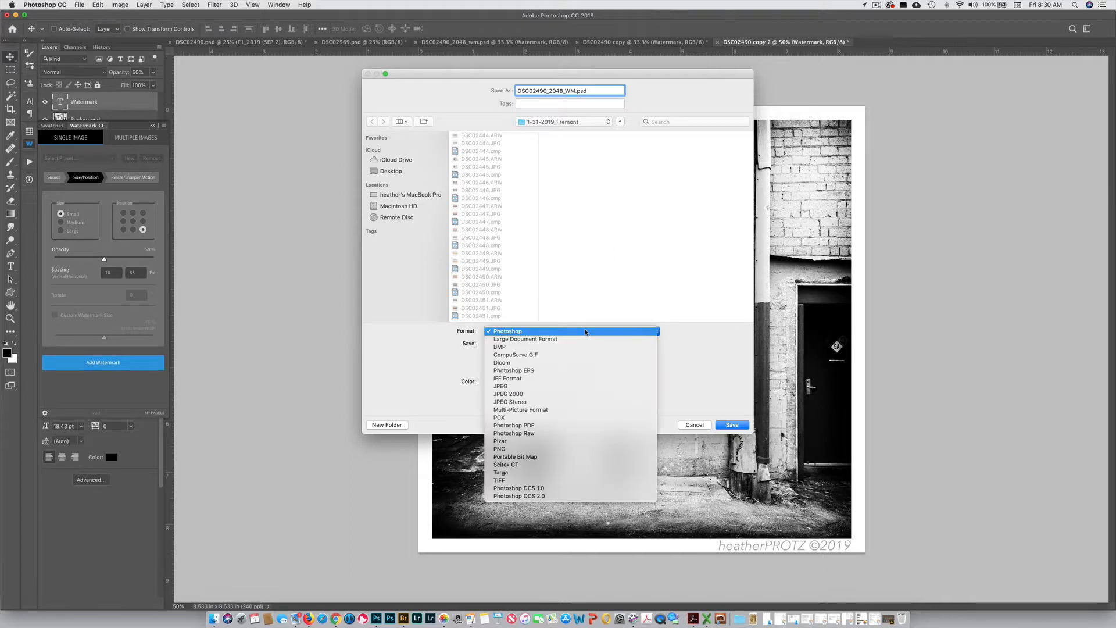
left_click(578, 387)
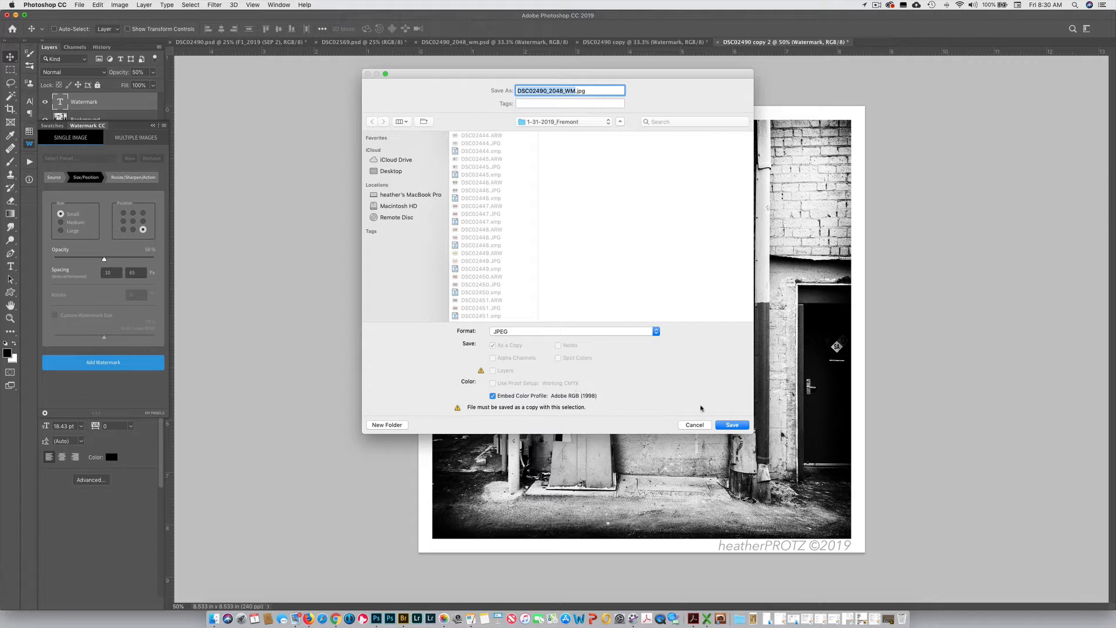
left_click(731, 425)
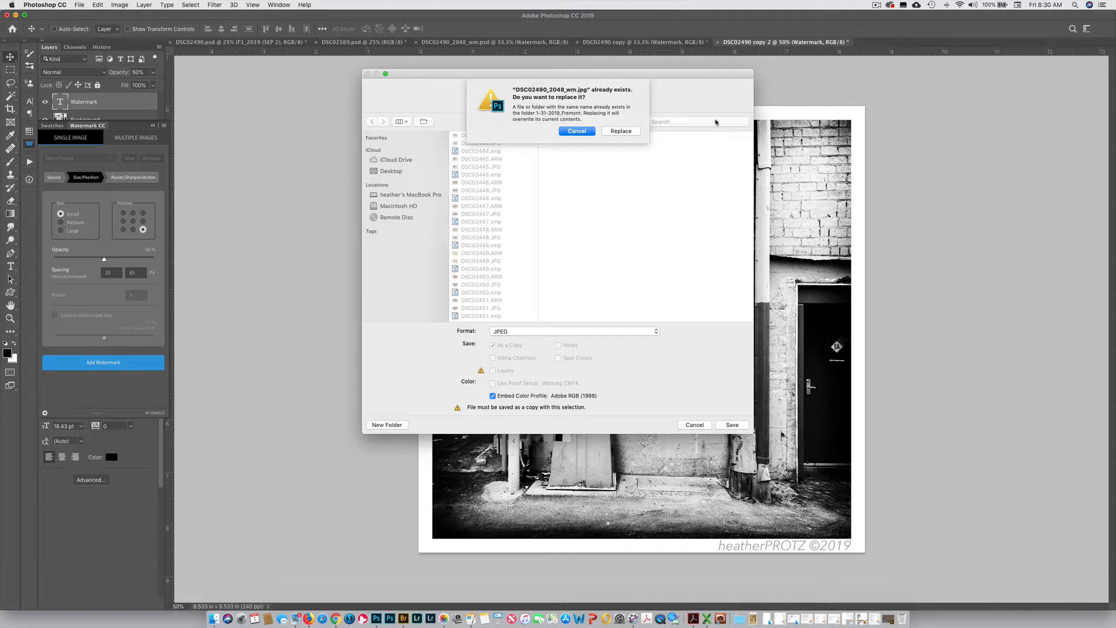
left_click(581, 131)
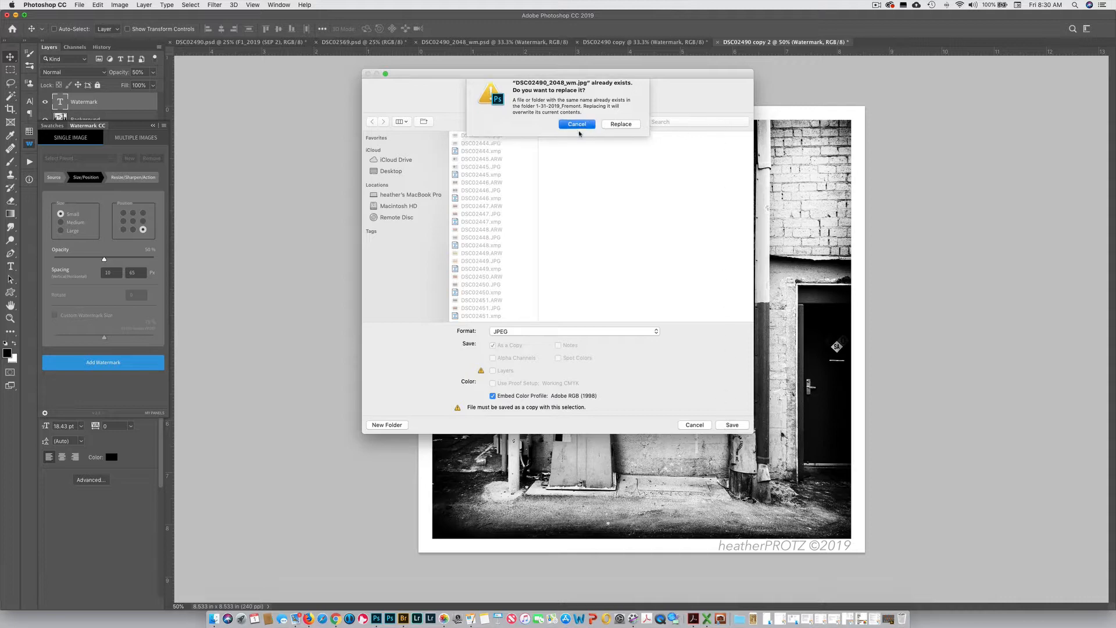
Append "a" to the file name and save the JPEG with Maximum quality
left_click(574, 90)
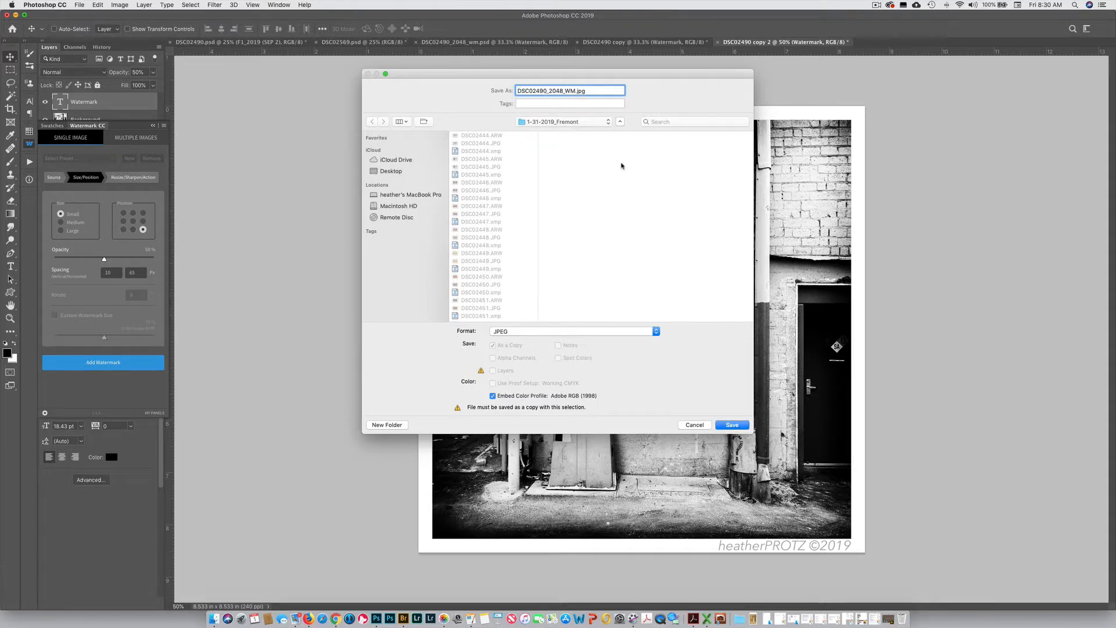
type("a")
left_click(731, 425)
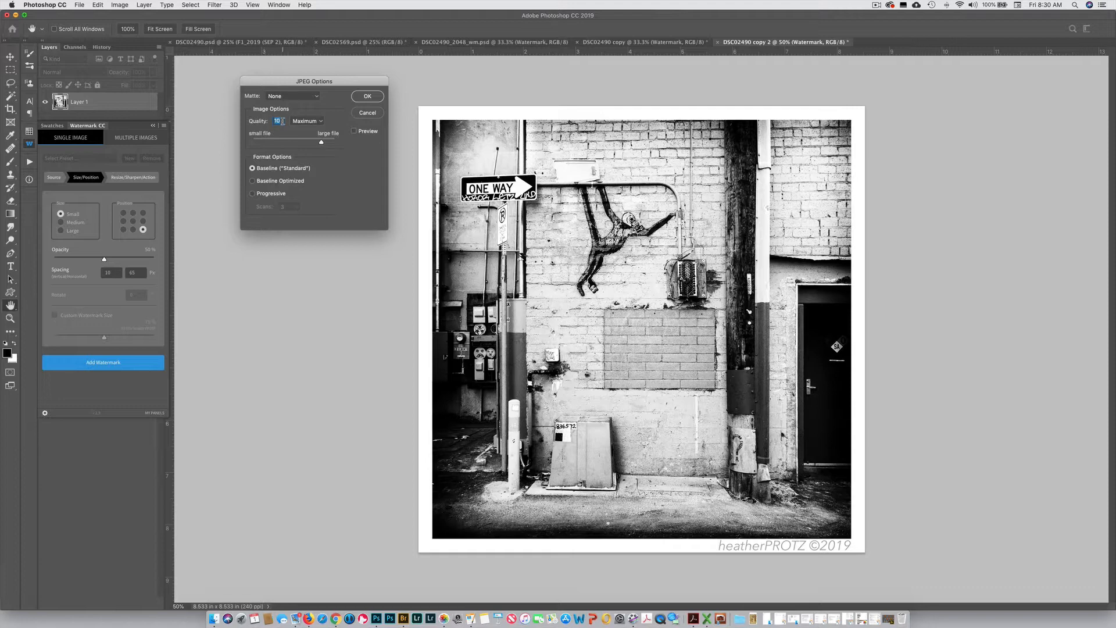
mouse_move(321, 142)
left_mouse_down()
mouse_move(335, 143)
mouse_move(322, 144)
left_mouse_up()
left_click(369, 97)
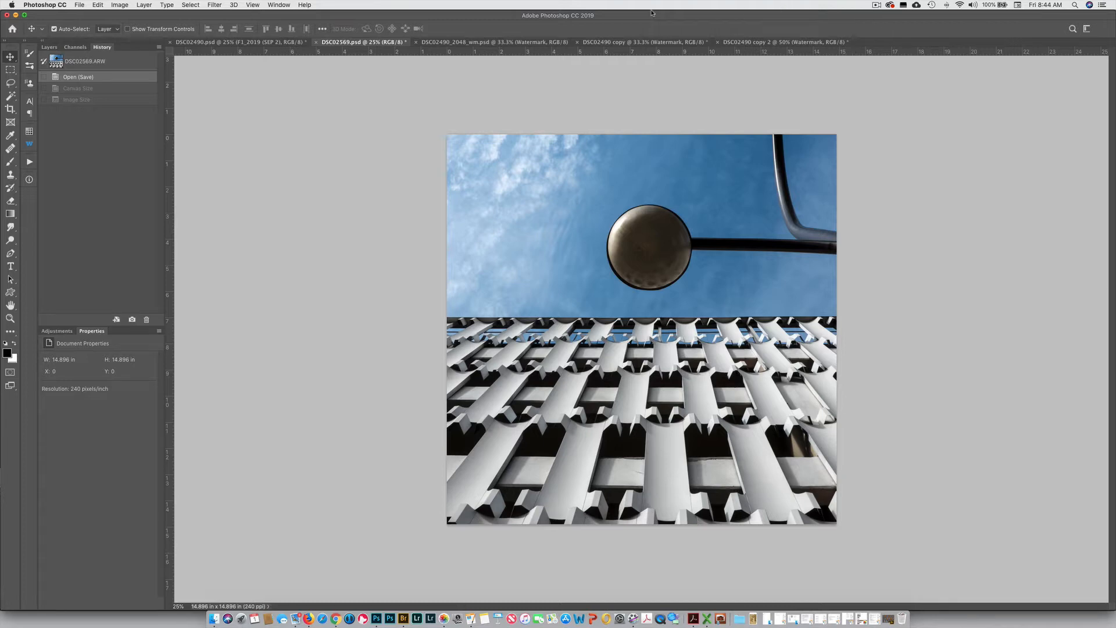
Play the Square2048_Border action on the DSC02569 image and add the watermark with the existing single-image settings
left_click(30, 164)
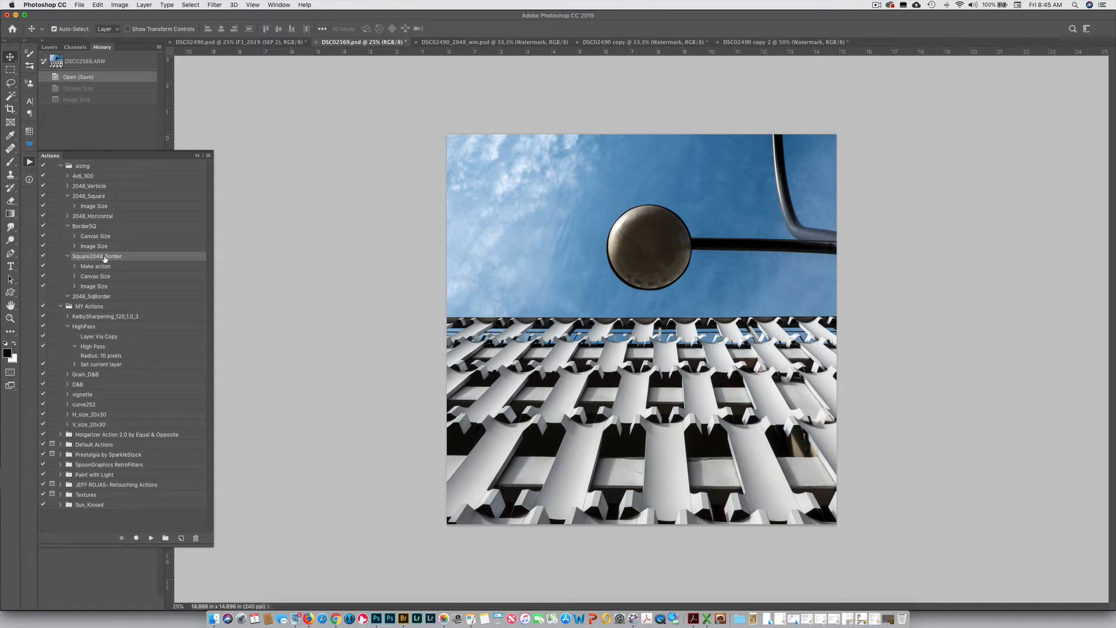
left_click(150, 540)
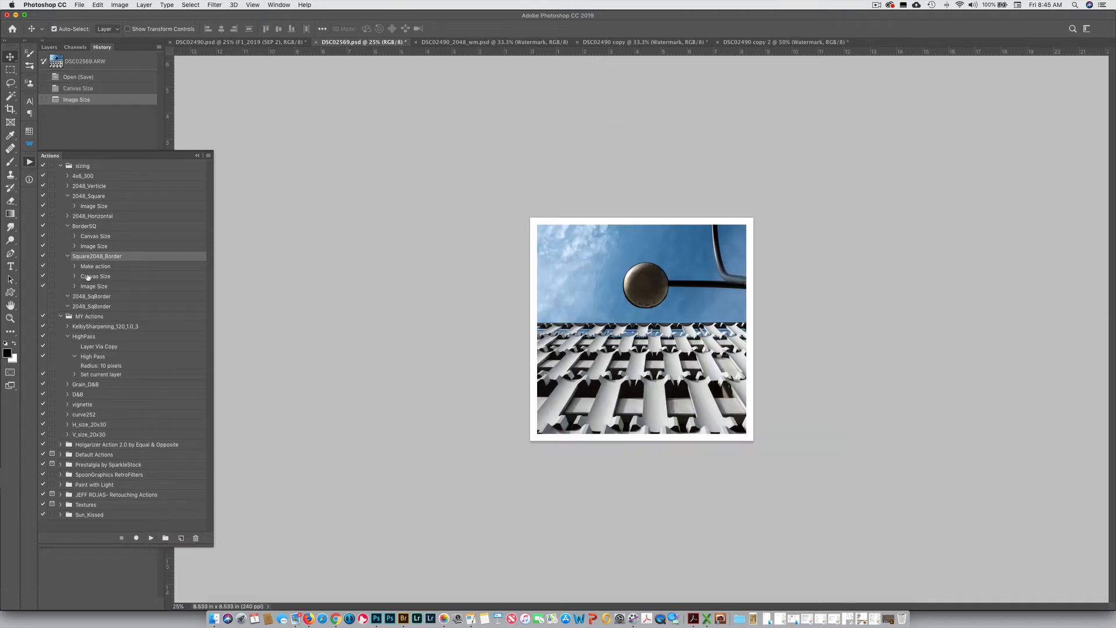
left_click(29, 164)
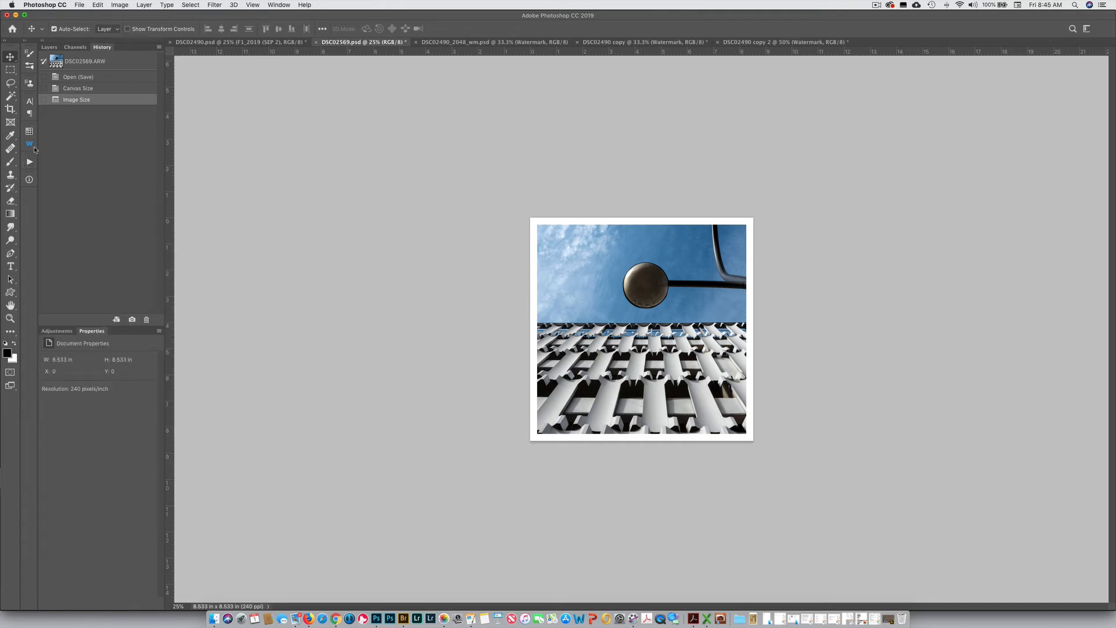
left_click(29, 145)
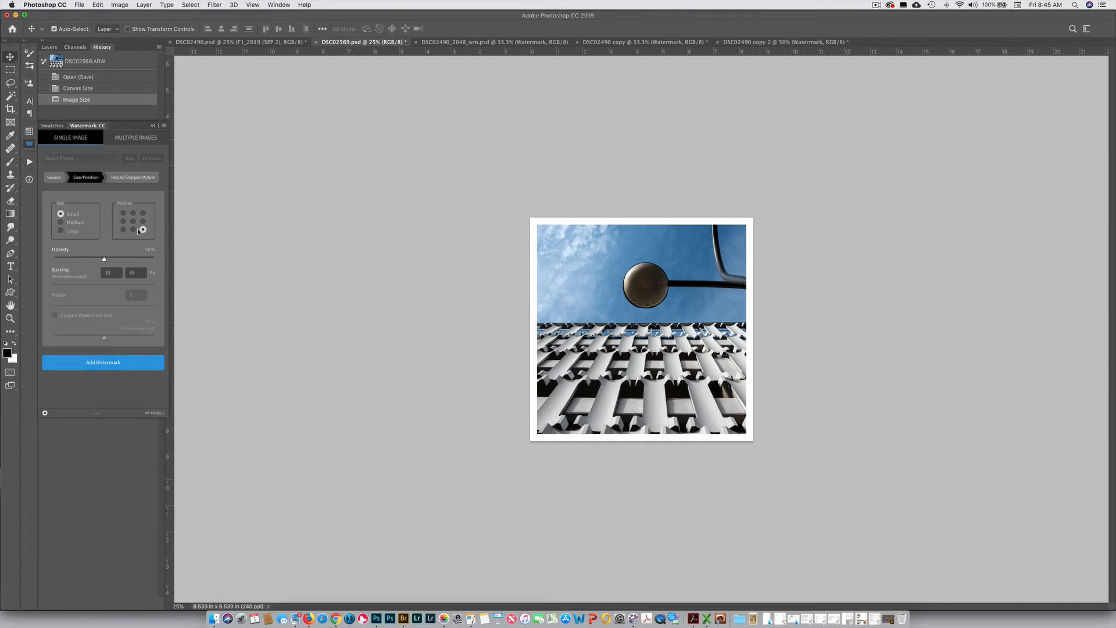
left_click(98, 363)
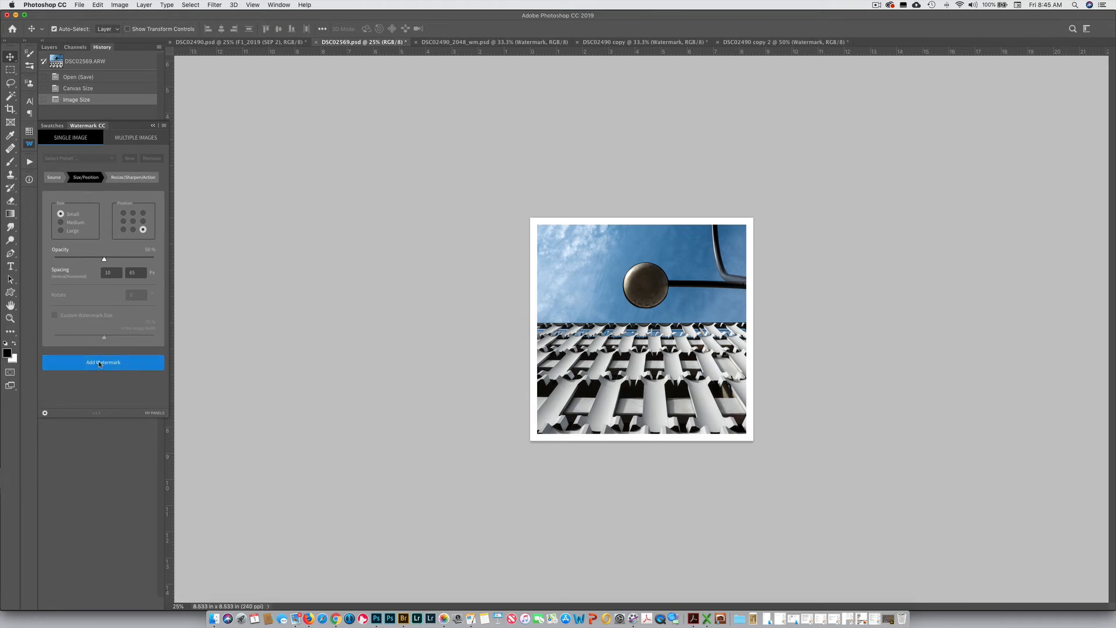